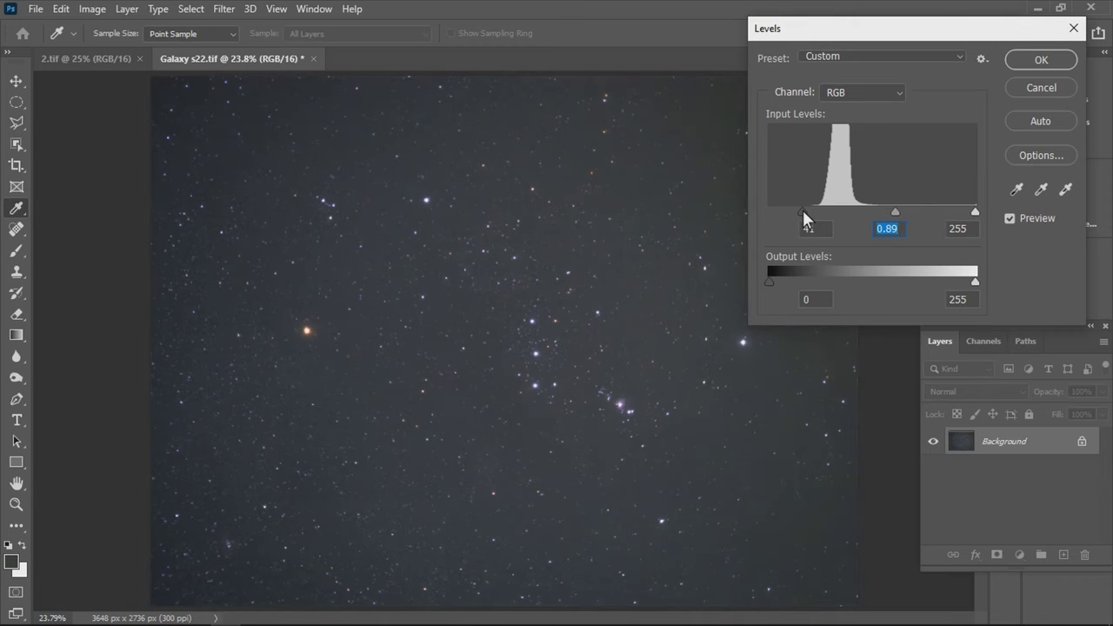
# Step: Apply the current Levels adjustment to the starfield, and brighten the midtones with a further Levels pass
pyautogui.click(1024, 61)
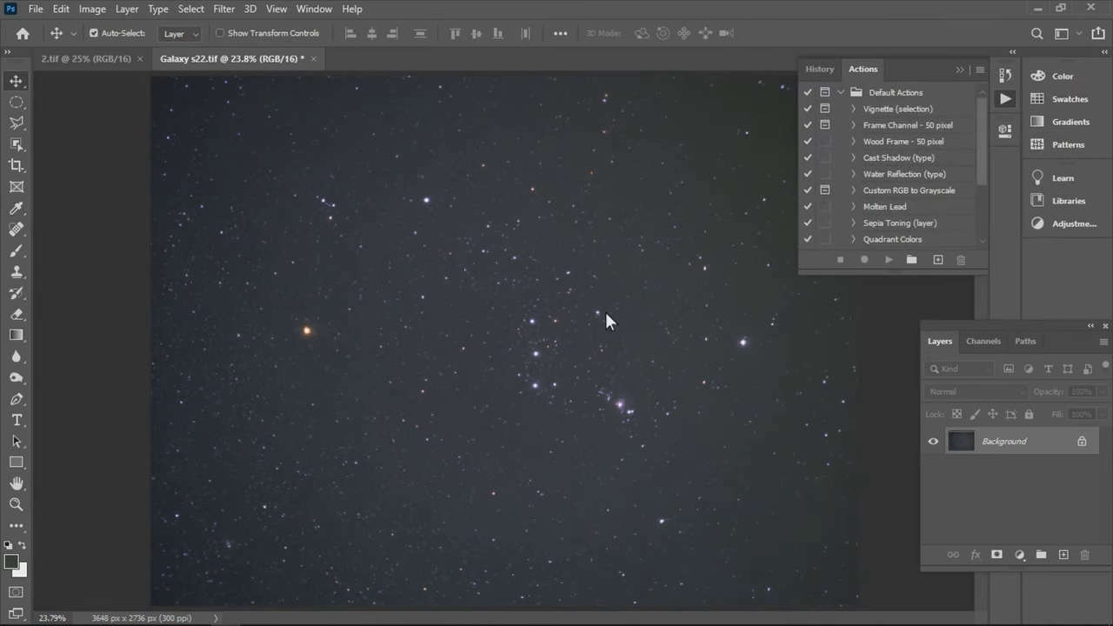
pyautogui.hotkey('ctrl', 'l')
pyautogui.moveTo(872, 213); pyautogui.dragTo(856, 210)
pyautogui.click(1028, 58)
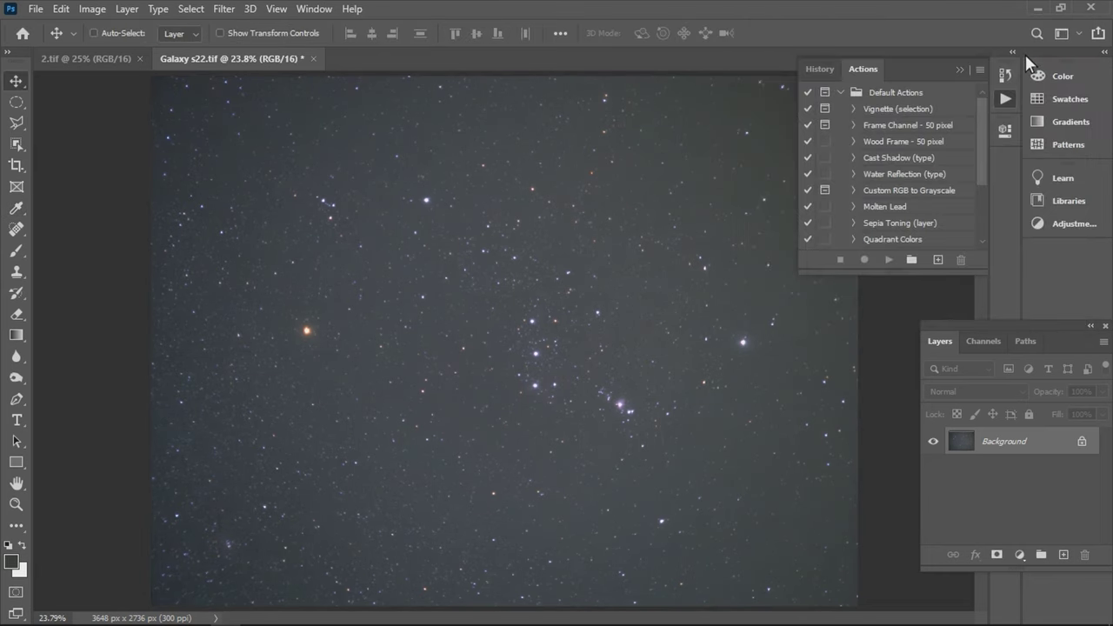
# Step: Apply Levels to the RGB channel with the midtones at about 1.1 and the black point at 16
pyautogui.hotkey('ctrl', 'l')
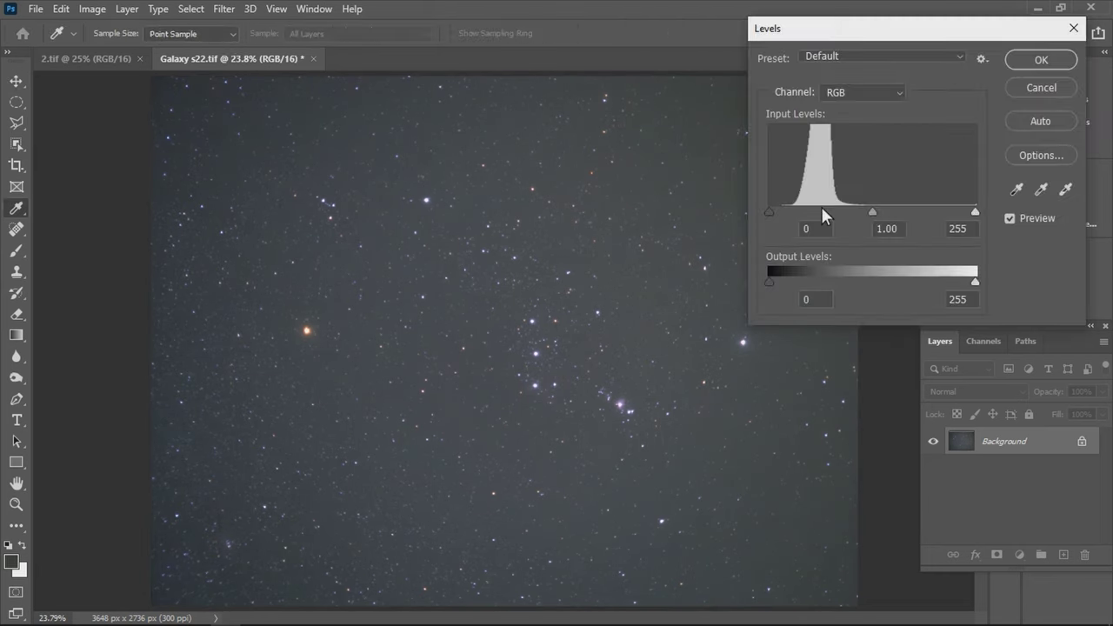
pyautogui.moveTo(867, 213); pyautogui.dragTo(865, 212)
pyautogui.moveTo(769, 212); pyautogui.dragTo(782, 211)
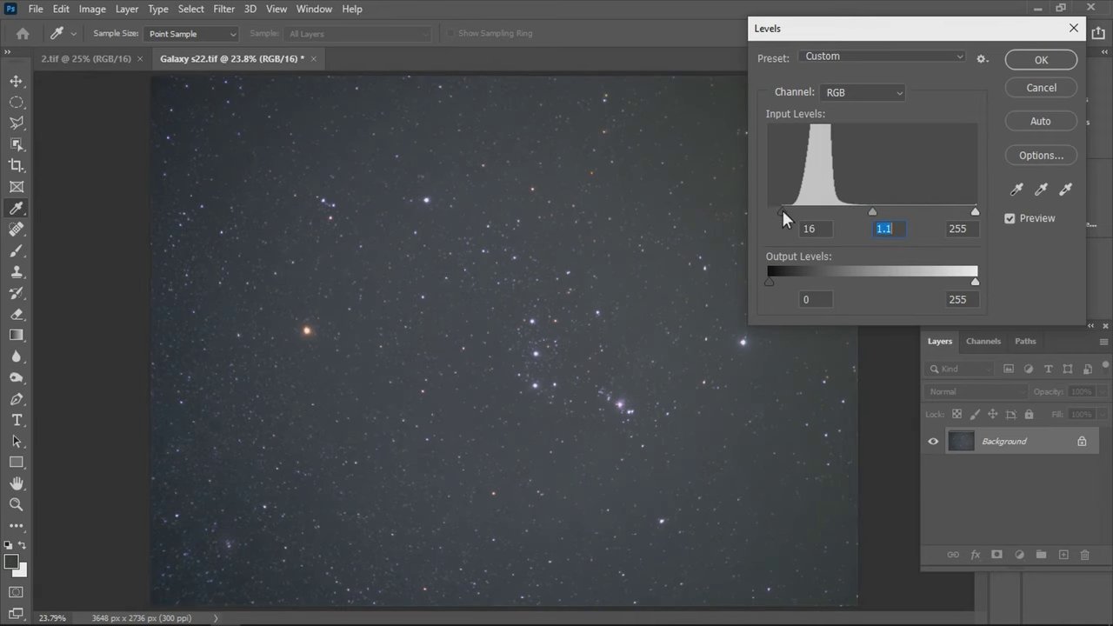
pyautogui.click(1031, 59)
# Step: Apply another RGB Levels pass that slightly brightens the midtones and slightly raises the black point
pyautogui.hotkey('ctrl', 'l')
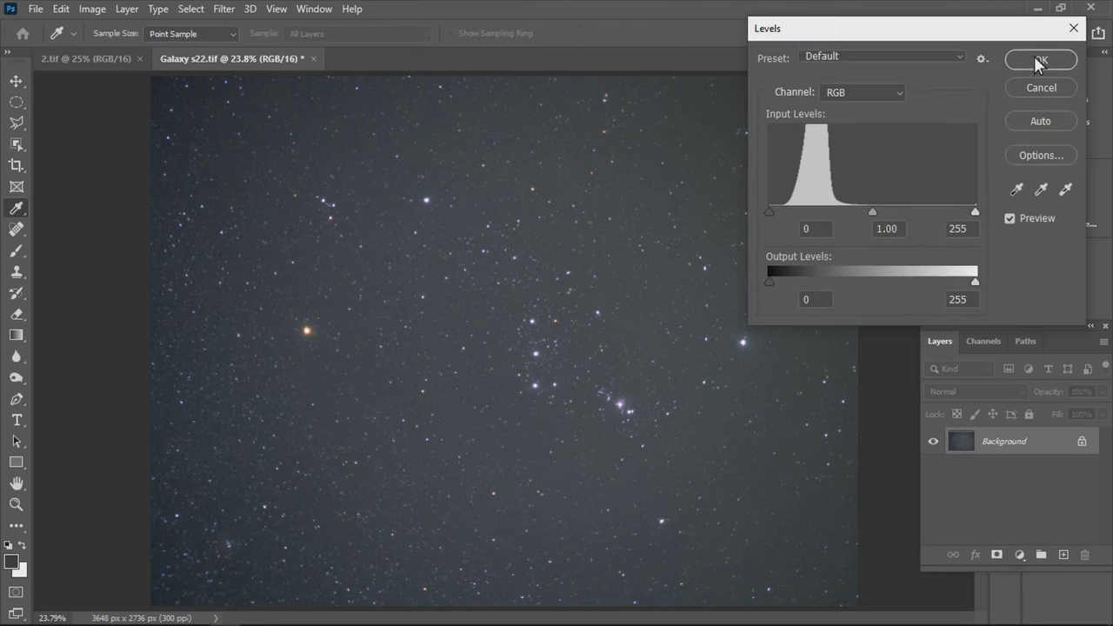
pyautogui.moveTo(869, 212); pyautogui.dragTo(865, 212)
pyautogui.moveTo(768, 213); pyautogui.dragTo(773, 214)
pyautogui.click(1038, 67)
# Step: Darken the sky background with a Levels pass that sets the RGB black point to 15
pyautogui.hotkey('ctrl', 'l')
pyautogui.moveTo(770, 211); pyautogui.dragTo(782, 212)
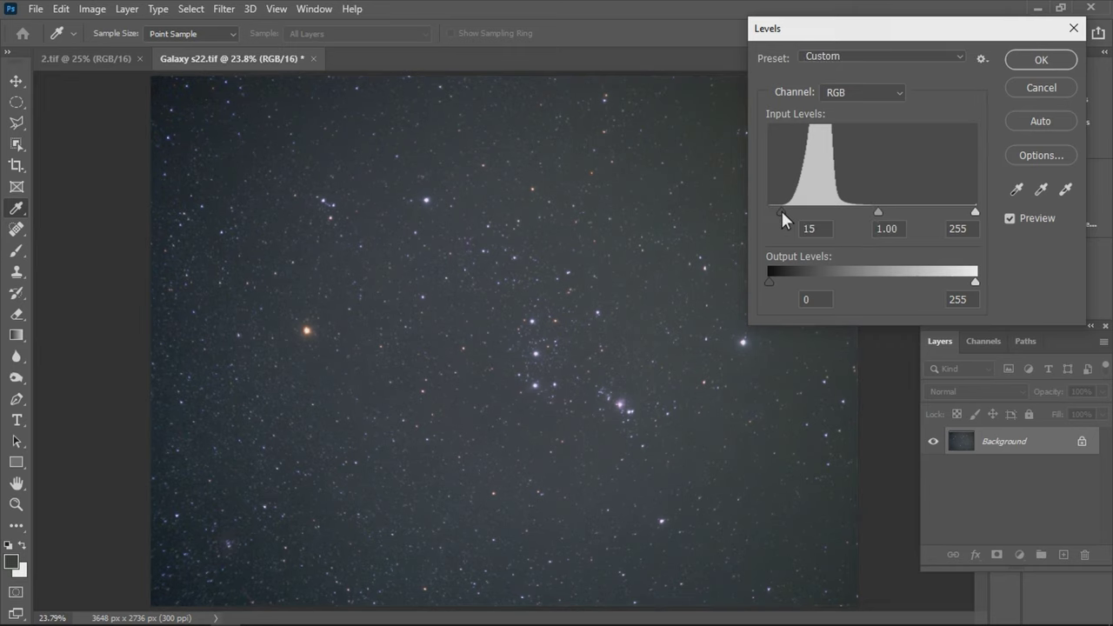
pyautogui.click(1025, 58)
# Step: Start a new Levels adjustment and set the red channel's midtones to 1.18
pyautogui.hotkey('ctrl', 'l')
pyautogui.click(861, 92)
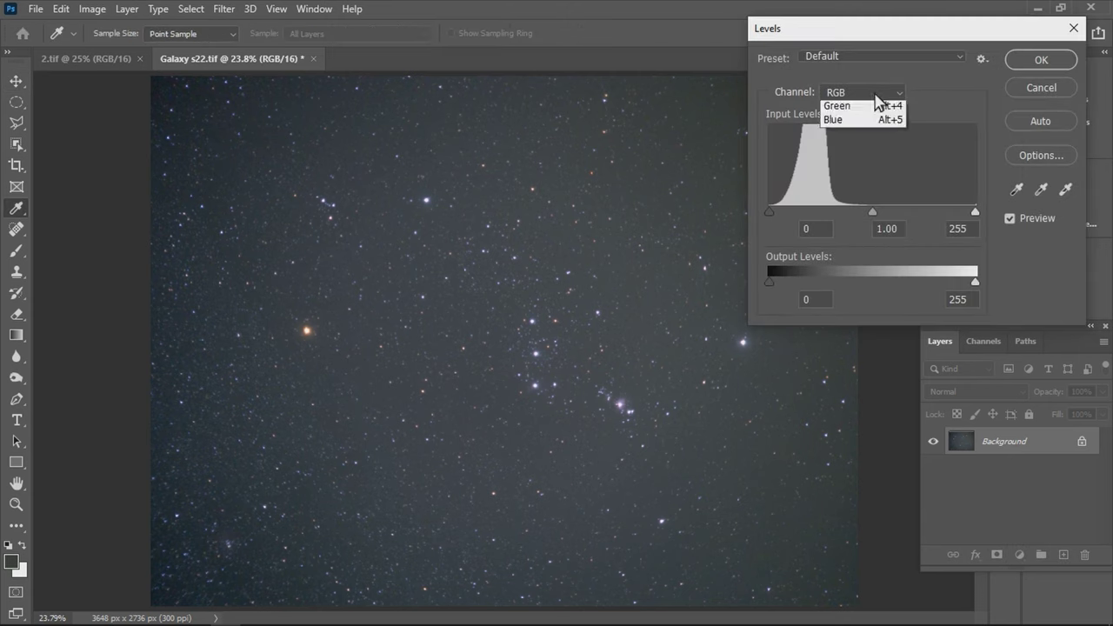
pyautogui.click(861, 117)
pyautogui.moveTo(863, 211); pyautogui.dragTo(867, 211)
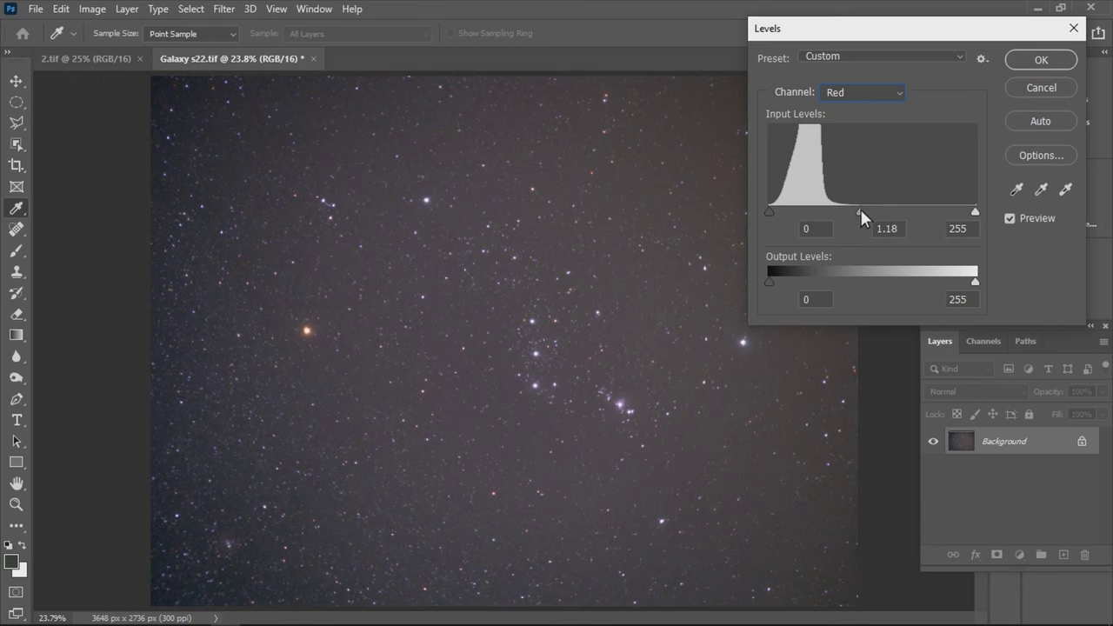
# Step: Set the green channel's black point to 10 and its midtones to 1.21 in Levels
pyautogui.click(853, 94)
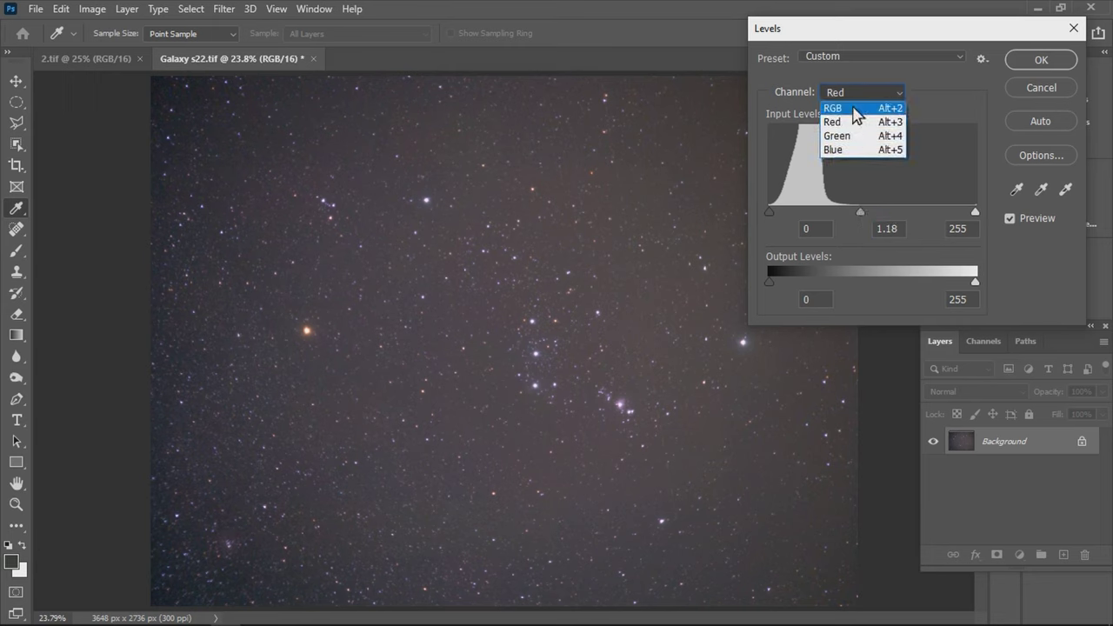
pyautogui.click(854, 135)
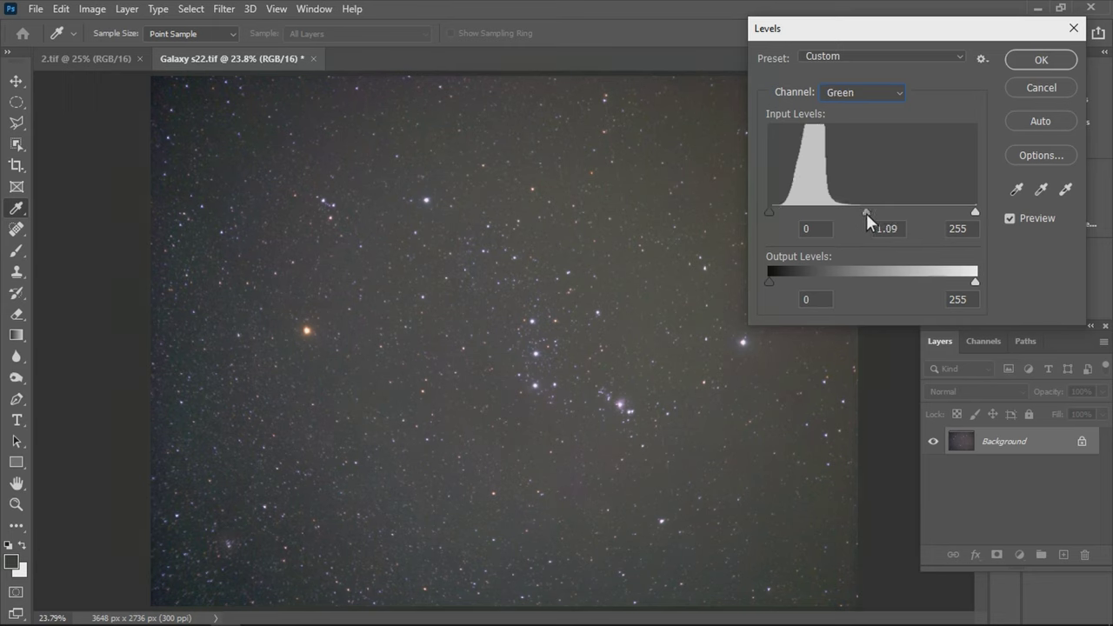
pyautogui.click(862, 214)
pyautogui.moveTo(769, 211); pyautogui.dragTo(776, 209)
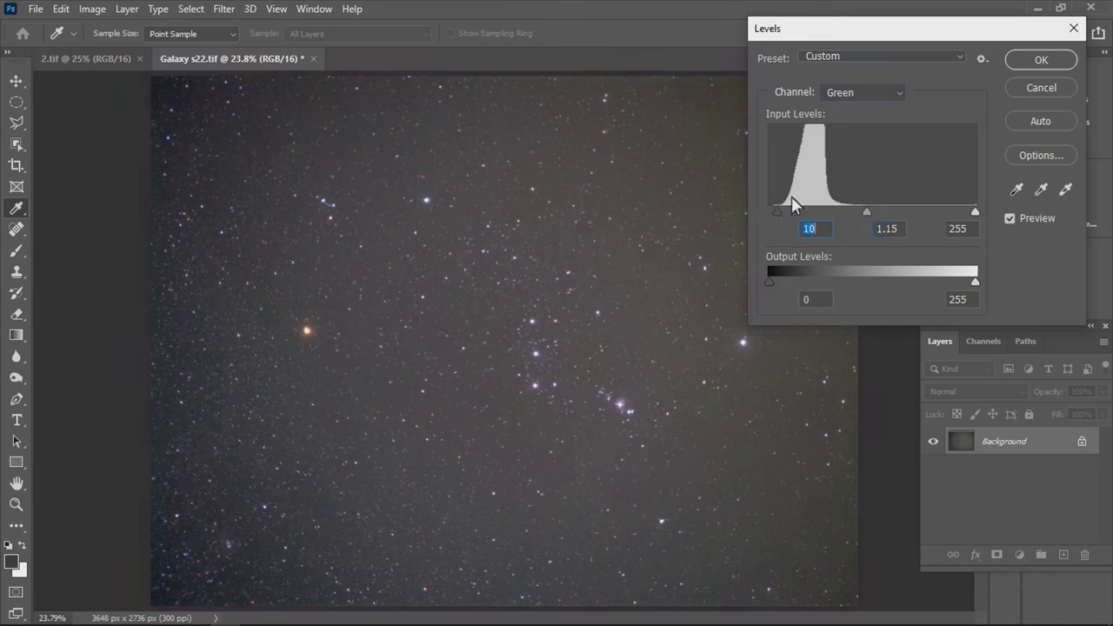
pyautogui.click(864, 212)
# Step: Set the blue channel's black point to 13, recheck the green channel and apply the Levels adjustment
pyautogui.click(880, 92)
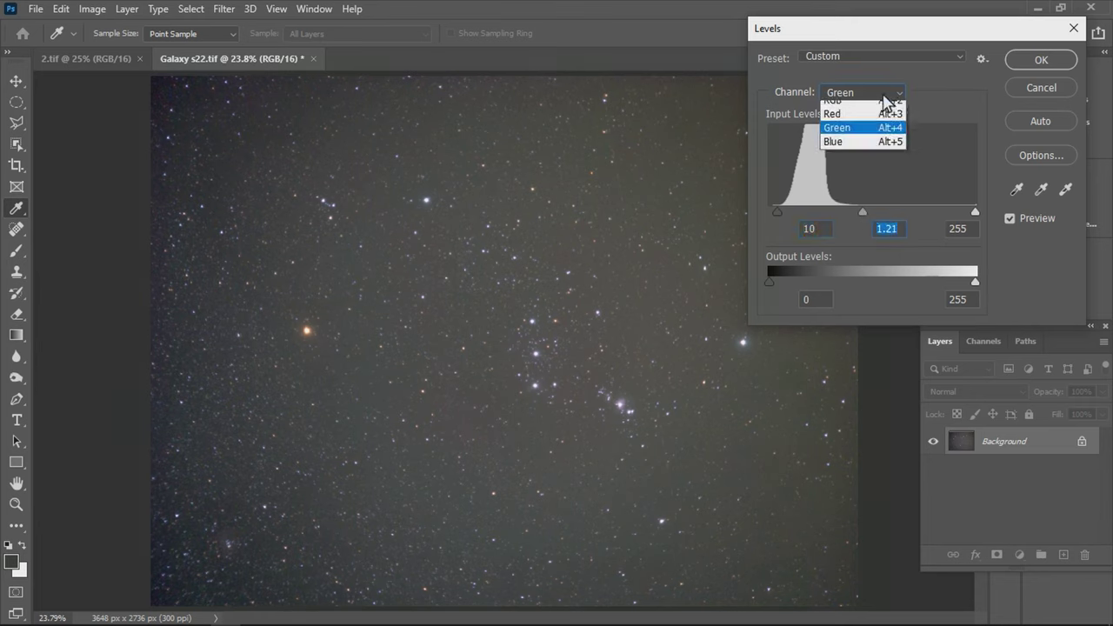
pyautogui.click(848, 151)
pyautogui.moveTo(769, 210); pyautogui.dragTo(779, 211)
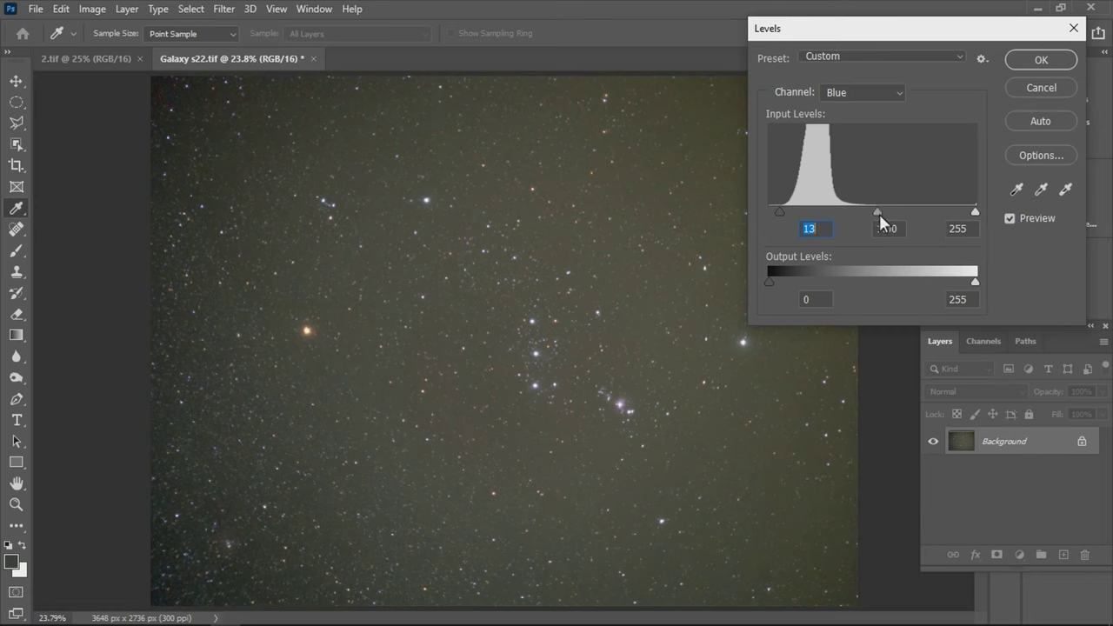
pyautogui.click(855, 92)
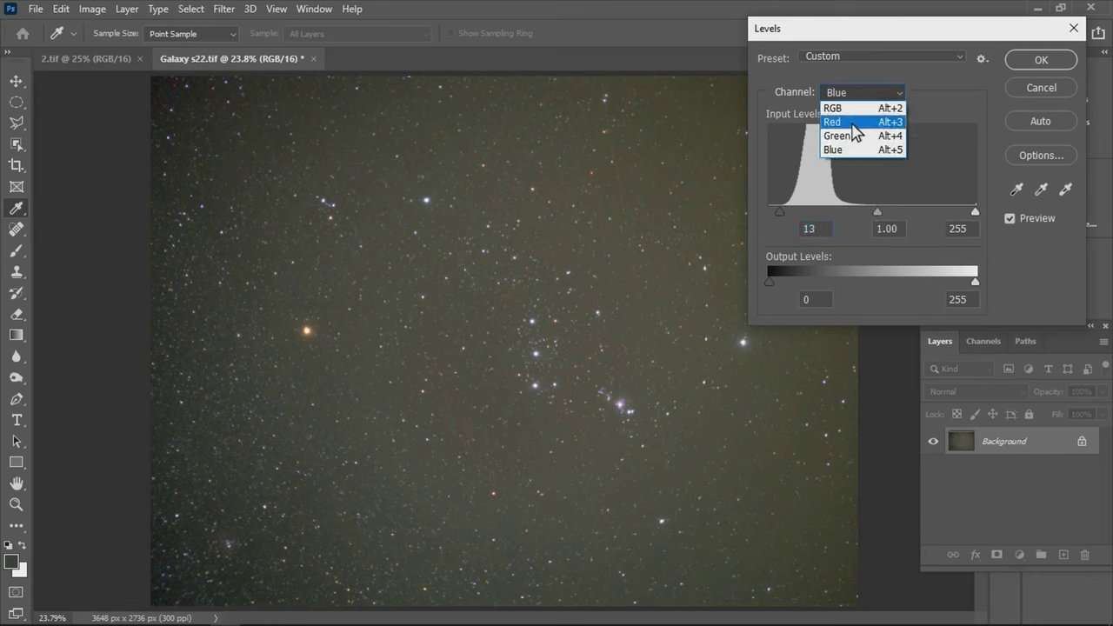
pyautogui.click(852, 136)
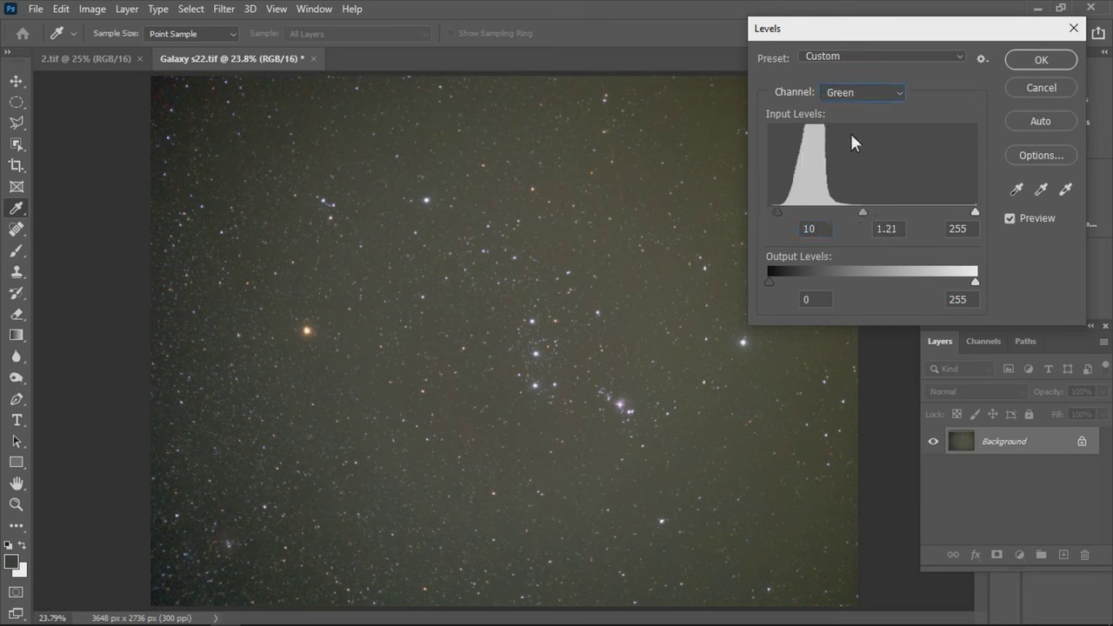
pyautogui.click(1023, 65)
pyautogui.press('v')
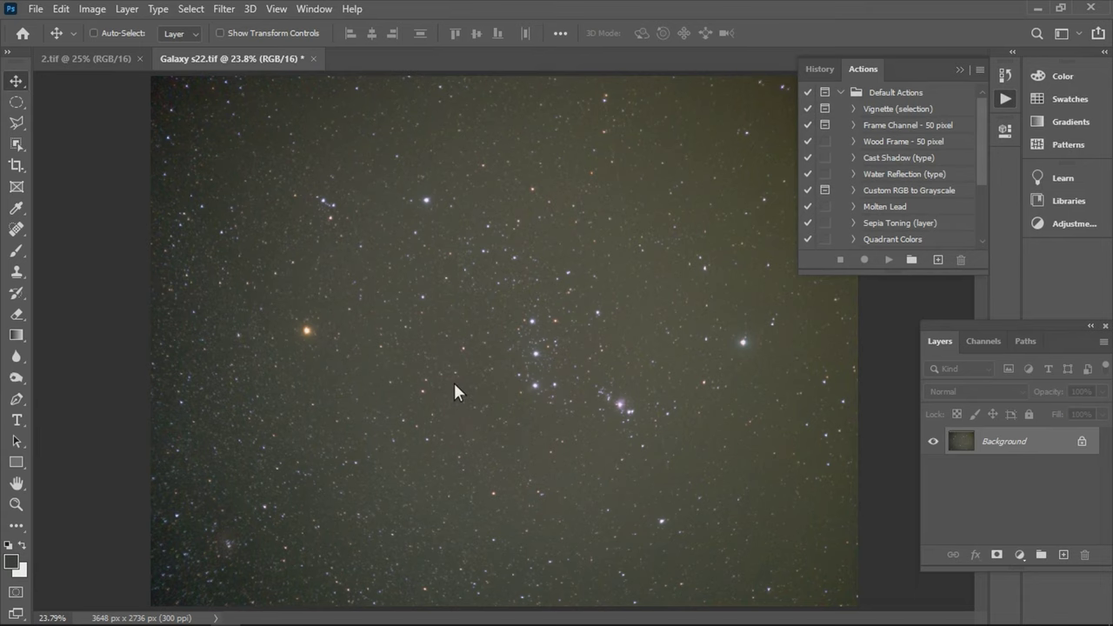
# Step: Open the image in the Camera Raw filter and view the bright stars and nebula at 100%
pyautogui.scroll(1, 577, 381)
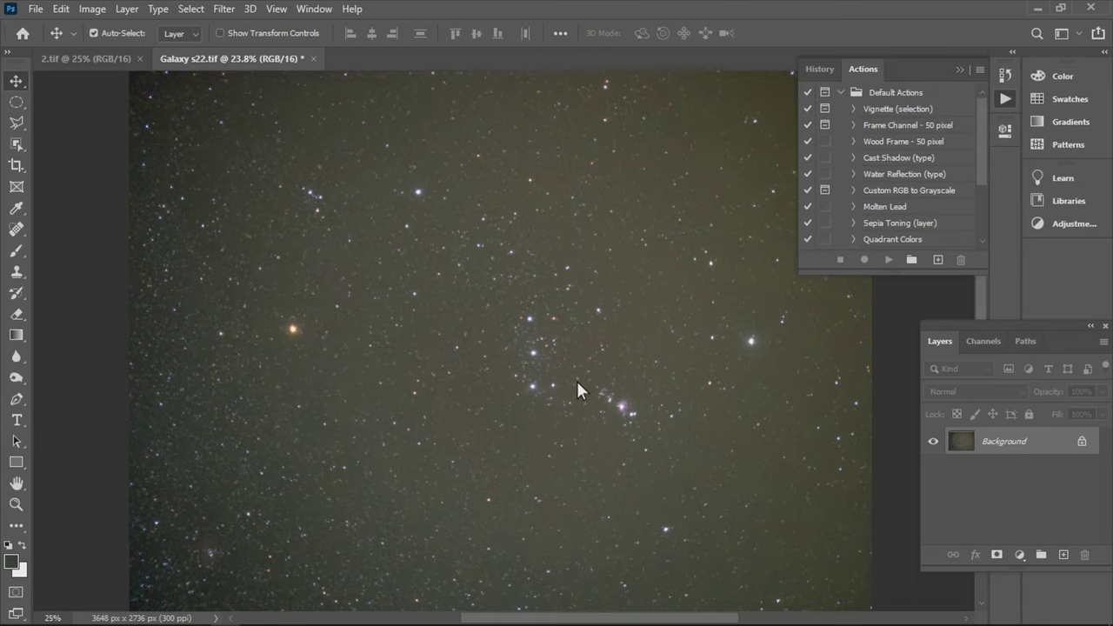
pyautogui.scroll(1, 554, 358)
pyautogui.scroll(1, 569, 420)
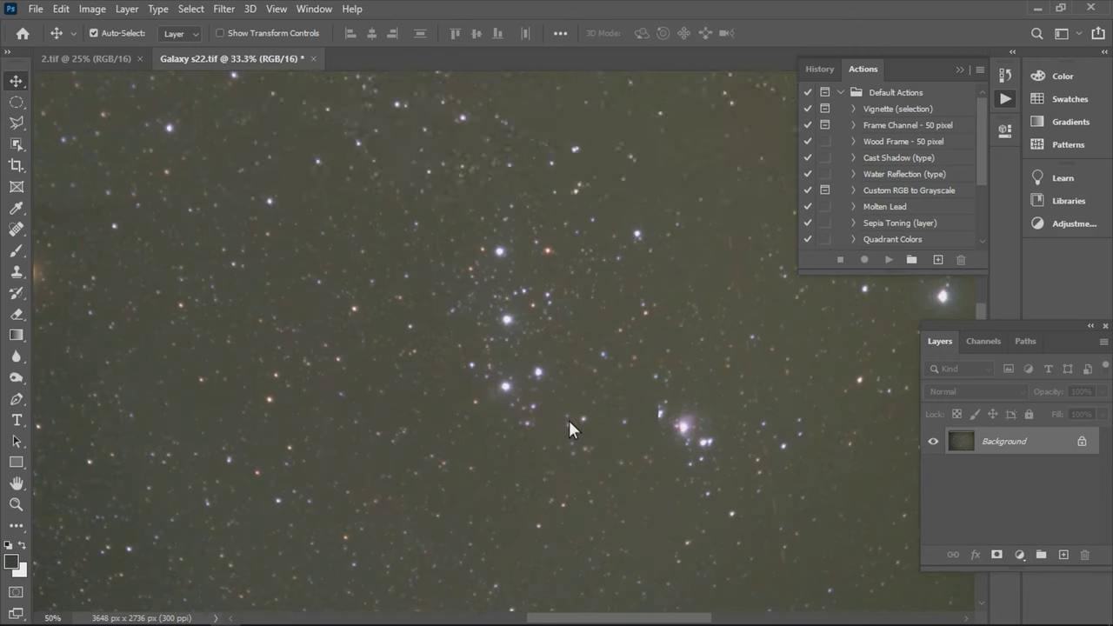
pyautogui.scroll(1, 568, 420)
pyautogui.scroll(-1, 558, 429)
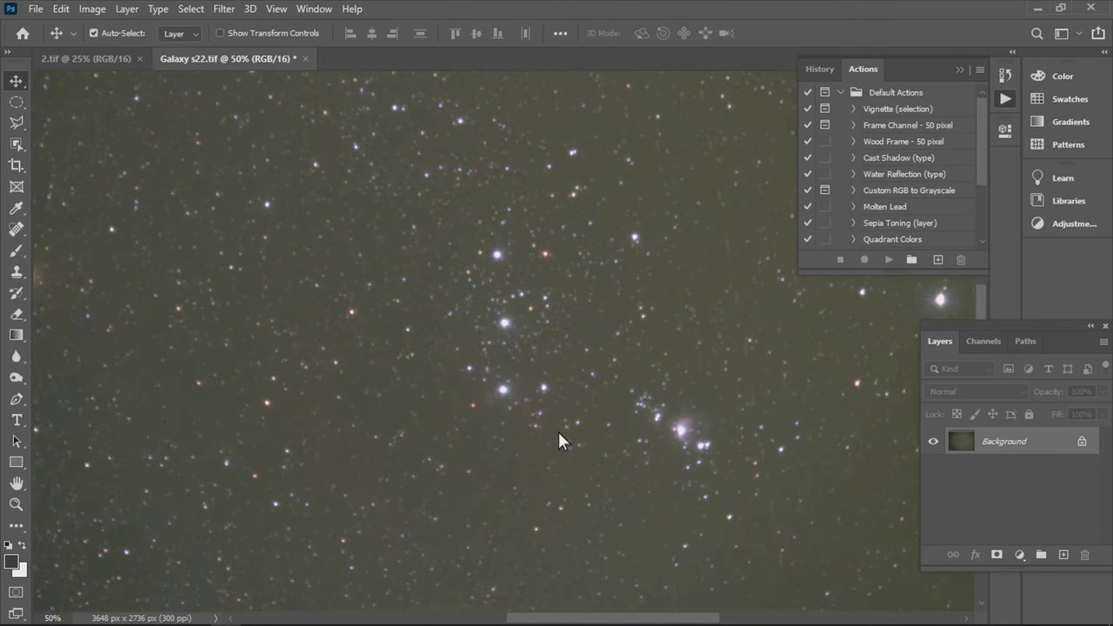
pyautogui.click(228, 10)
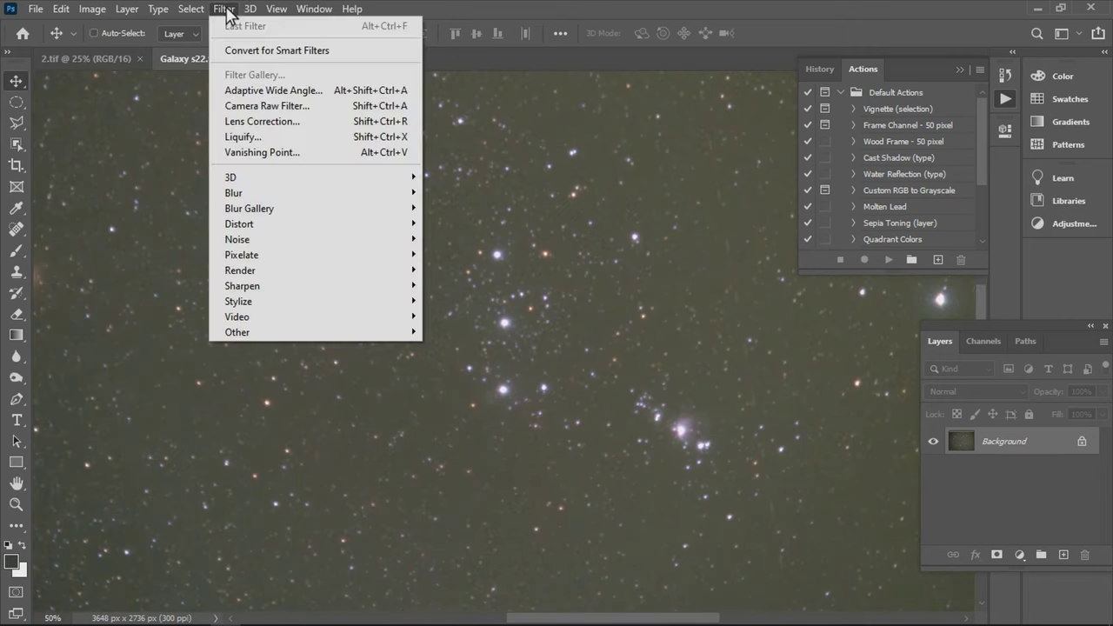
pyautogui.click(250, 106)
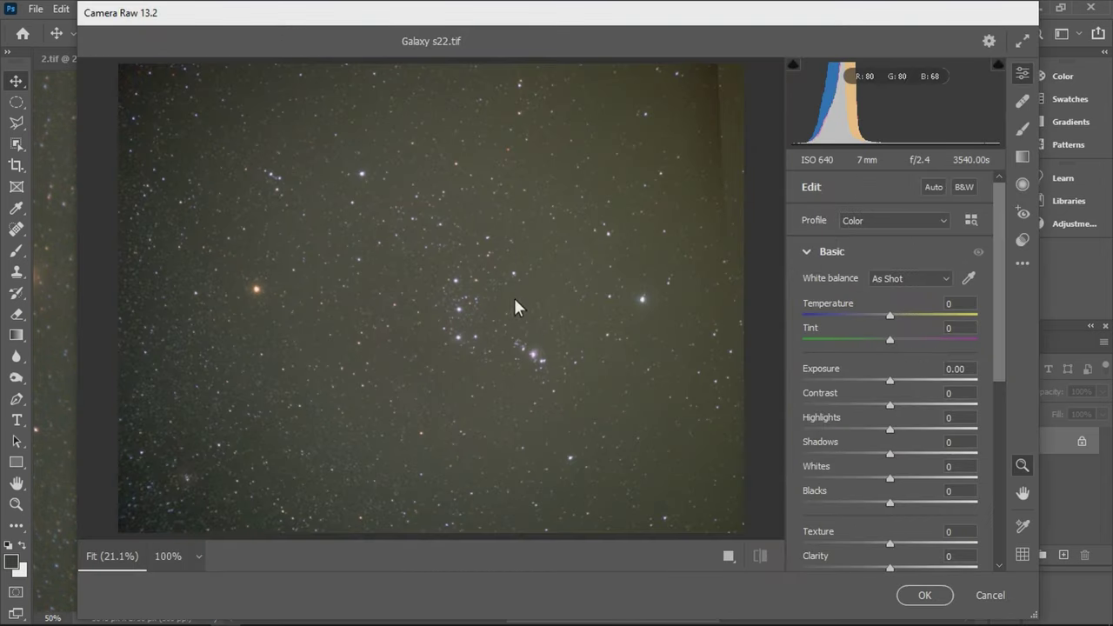
pyautogui.click(498, 340)
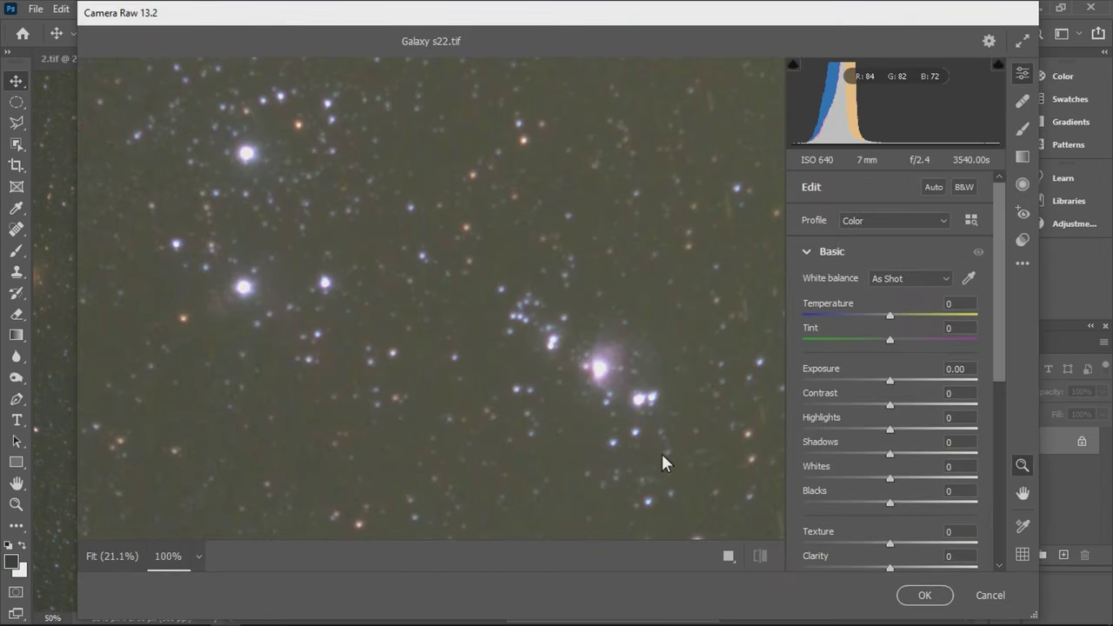
# Step: Set Clarity to +52, Exposure to -0.95 and Highlights to -17 in the Camera Raw basic adjustments
pyautogui.moveTo(1001, 323); pyautogui.dragTo(1007, 395)
pyautogui.moveTo(897, 442); pyautogui.dragTo(942, 442)
pyautogui.moveTo(890, 306); pyautogui.dragTo(768, 313)
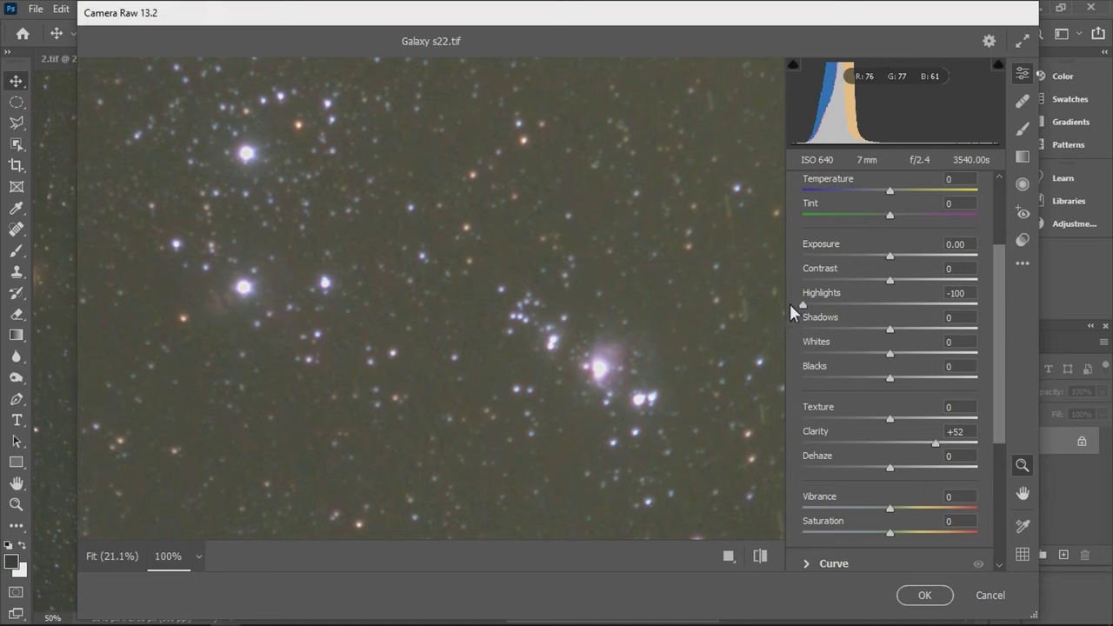
pyautogui.click(827, 304)
pyautogui.click(874, 254)
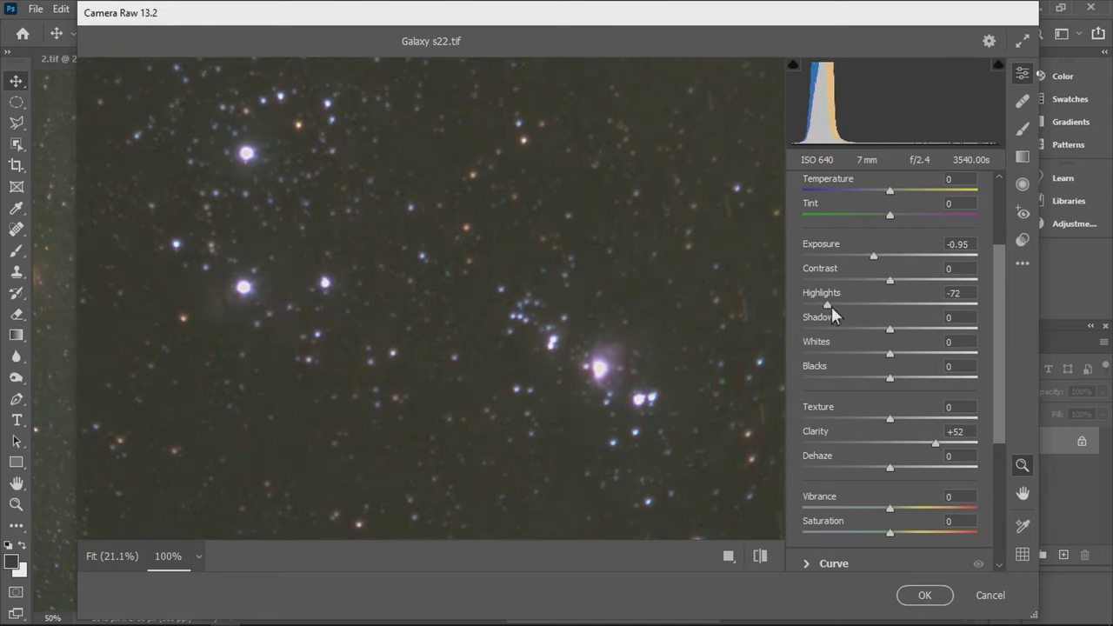
pyautogui.moveTo(832, 306); pyautogui.dragTo(879, 302)
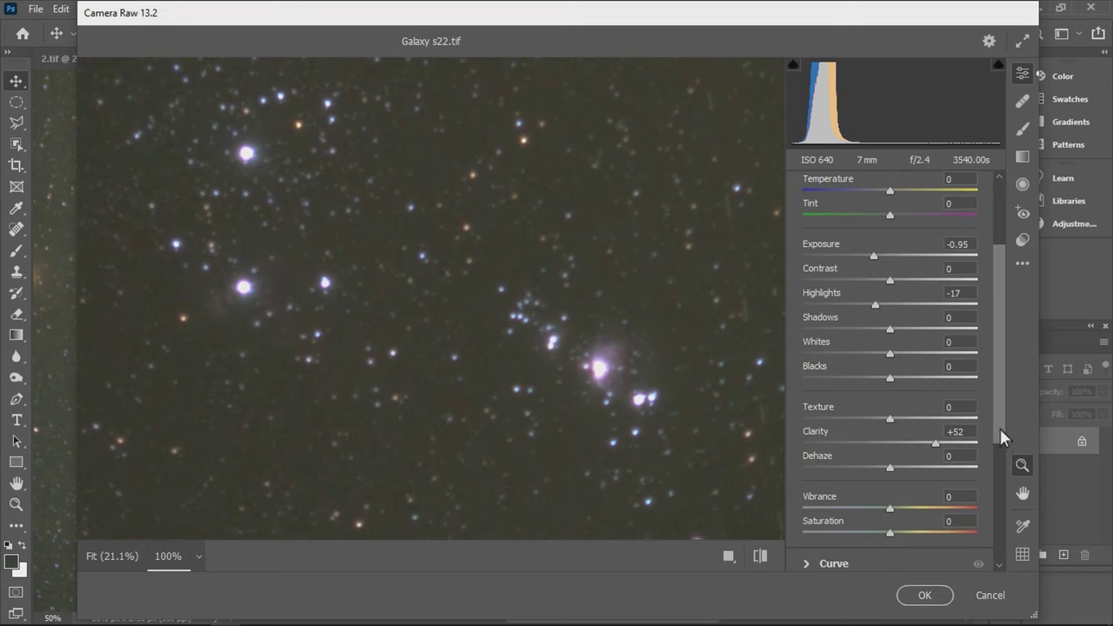
# Step: Set the Sharpening detail adjustment to 44
pyautogui.moveTo(1000, 428); pyautogui.dragTo(1012, 492)
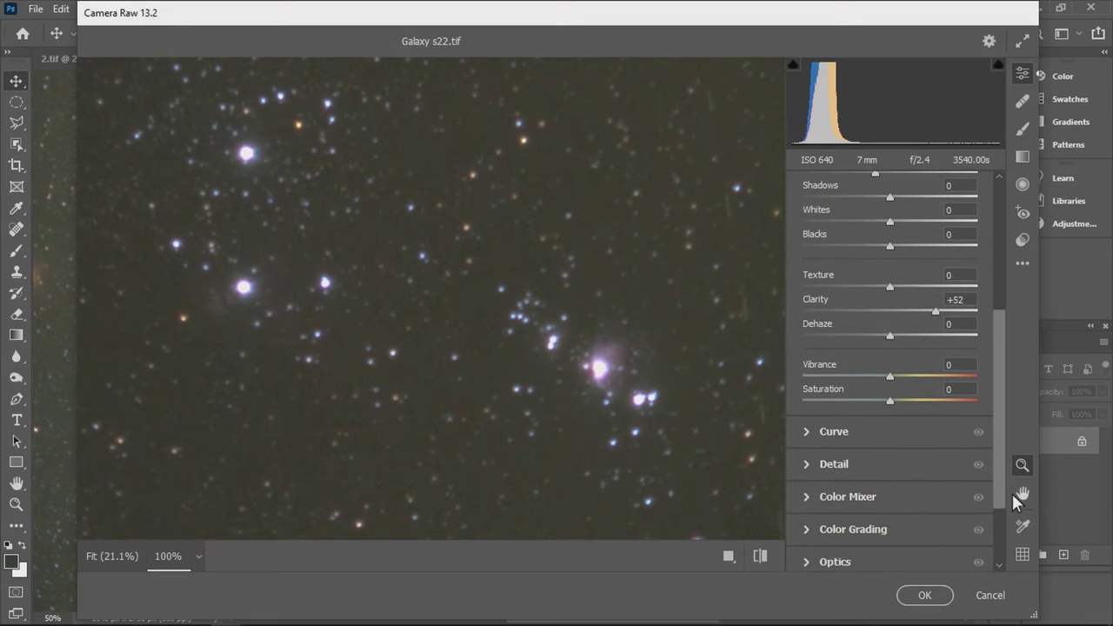
pyautogui.click(874, 468)
pyautogui.moveTo(826, 357); pyautogui.dragTo(854, 355)
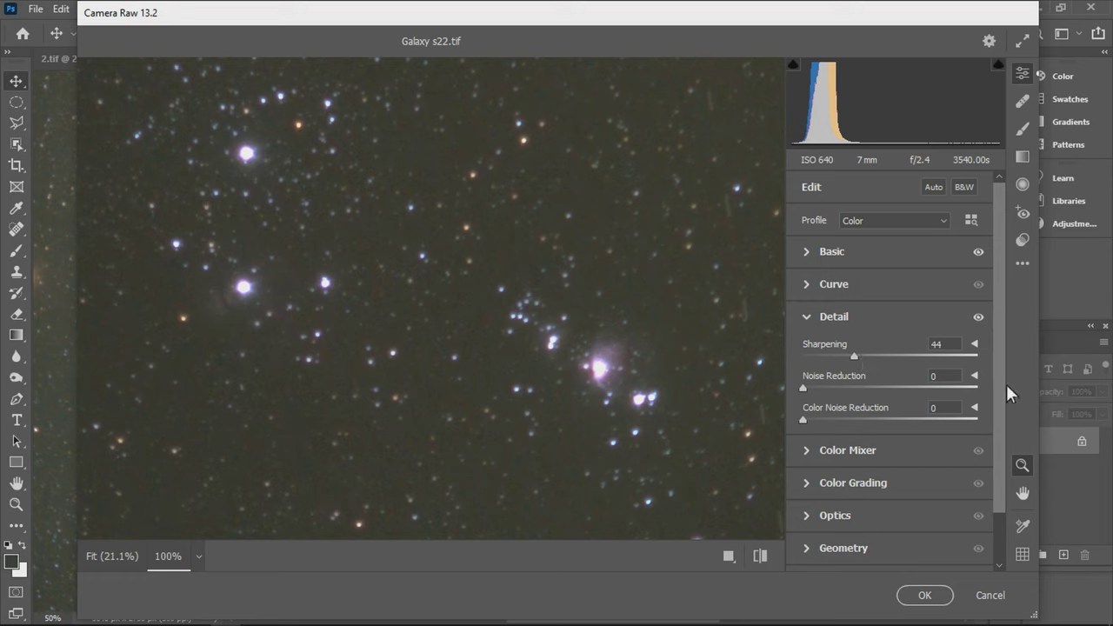
# Step: Defringe the stars with a purple hue range of 22 / 86 and a purple amount of 6
pyautogui.moveTo(998, 391); pyautogui.dragTo(1006, 459)
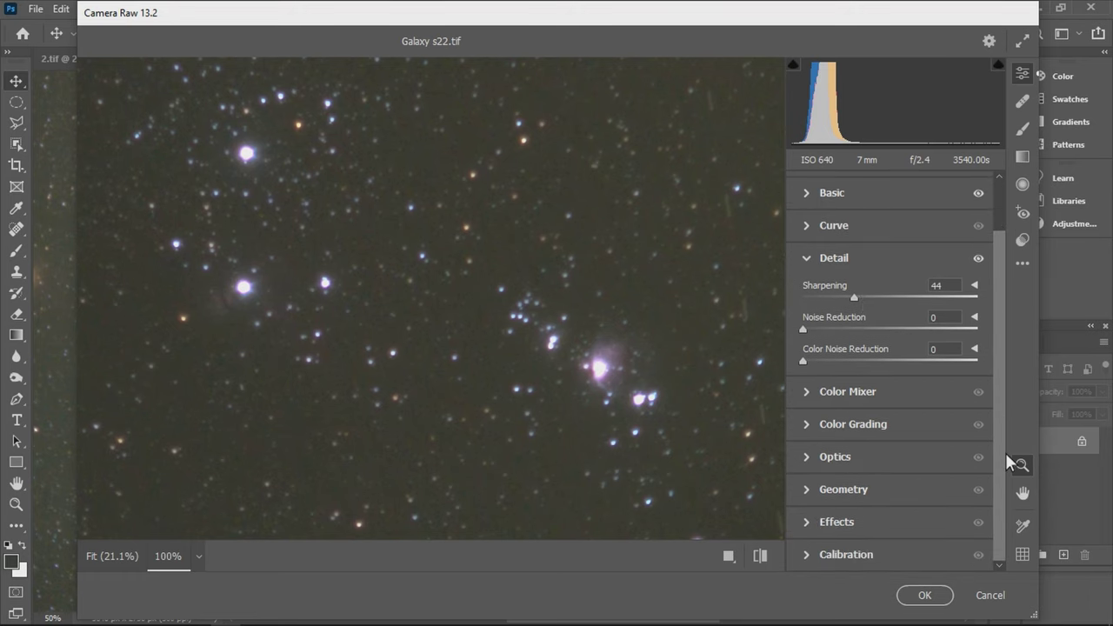
pyautogui.click(862, 460)
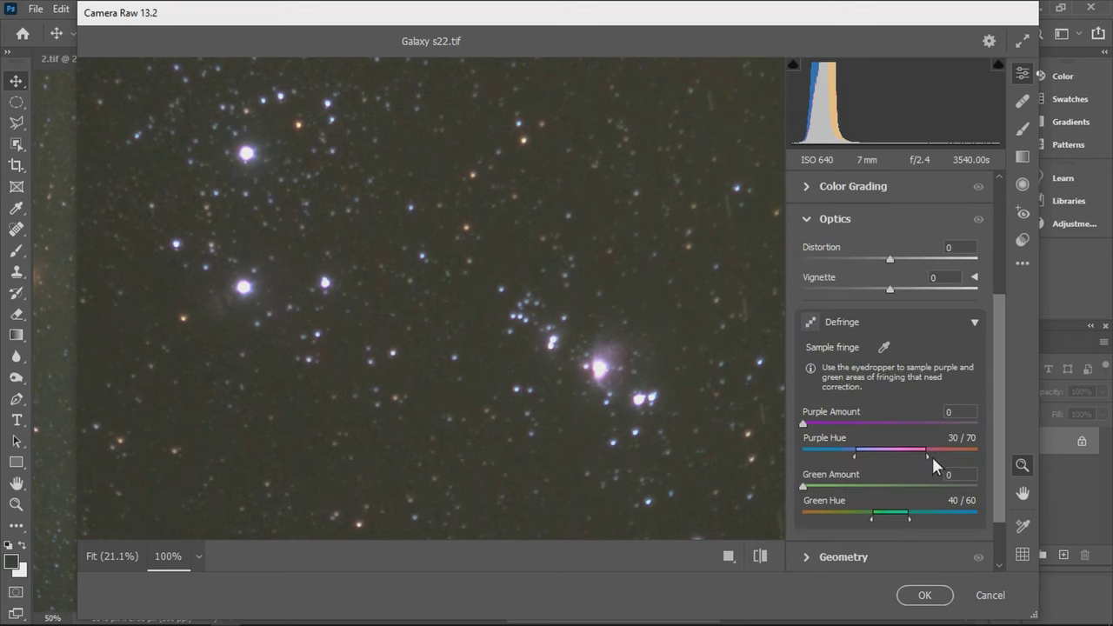
pyautogui.moveTo(946, 457); pyautogui.dragTo(954, 457)
pyautogui.moveTo(852, 456); pyautogui.dragTo(848, 423)
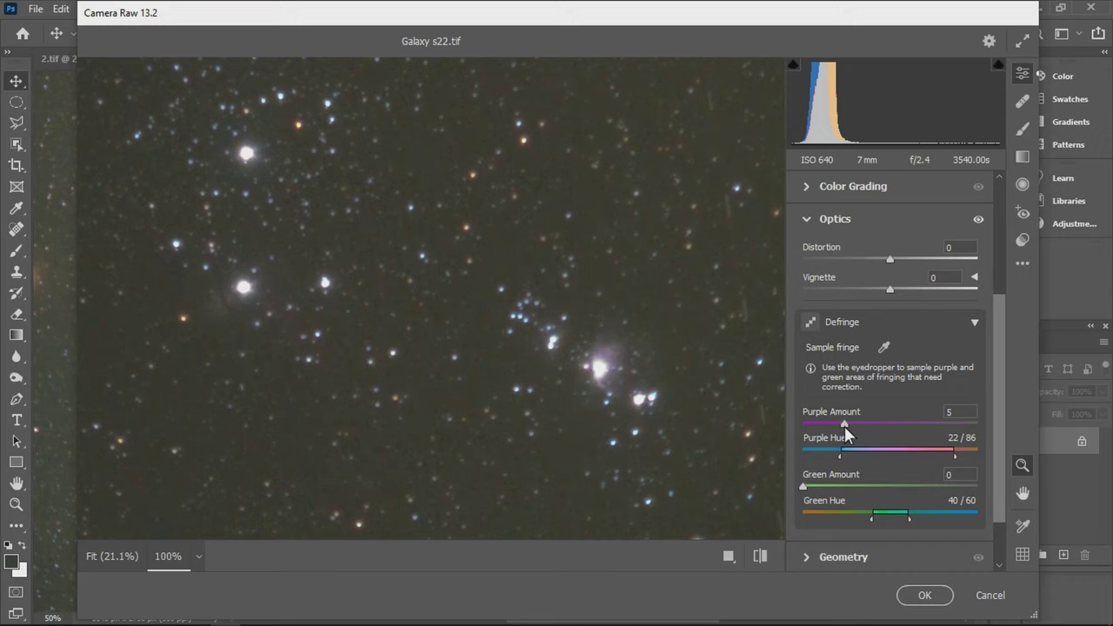
# Step: Fit the whole image in the preview, set the optics Vignette to +39 and apply the Camera Raw filter
pyautogui.click(563, 254)
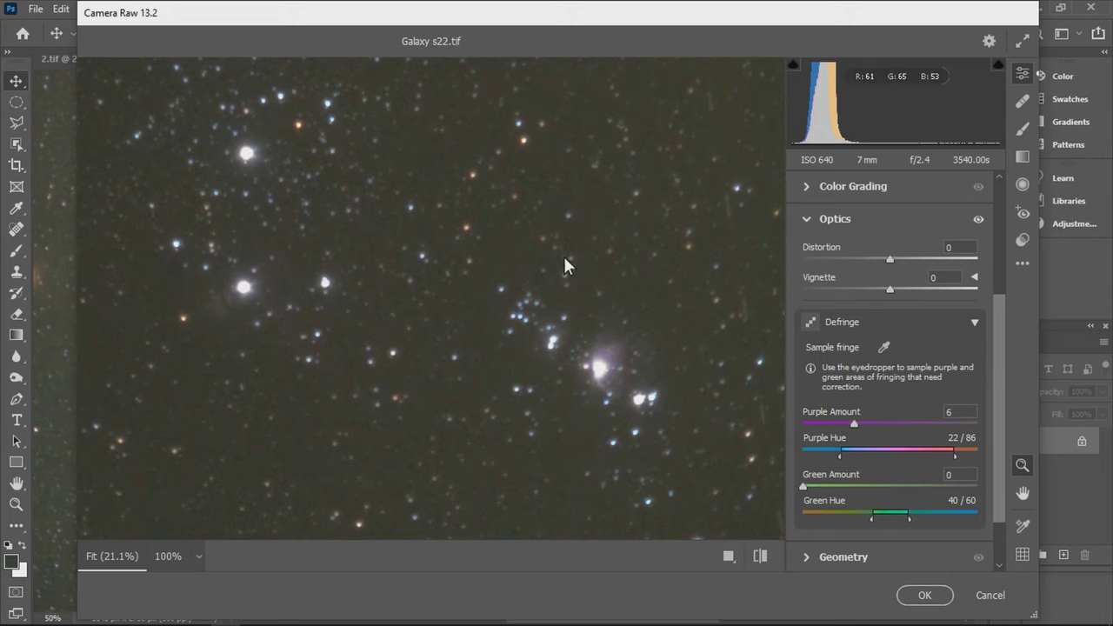
pyautogui.moveTo(890, 288); pyautogui.dragTo(923, 290)
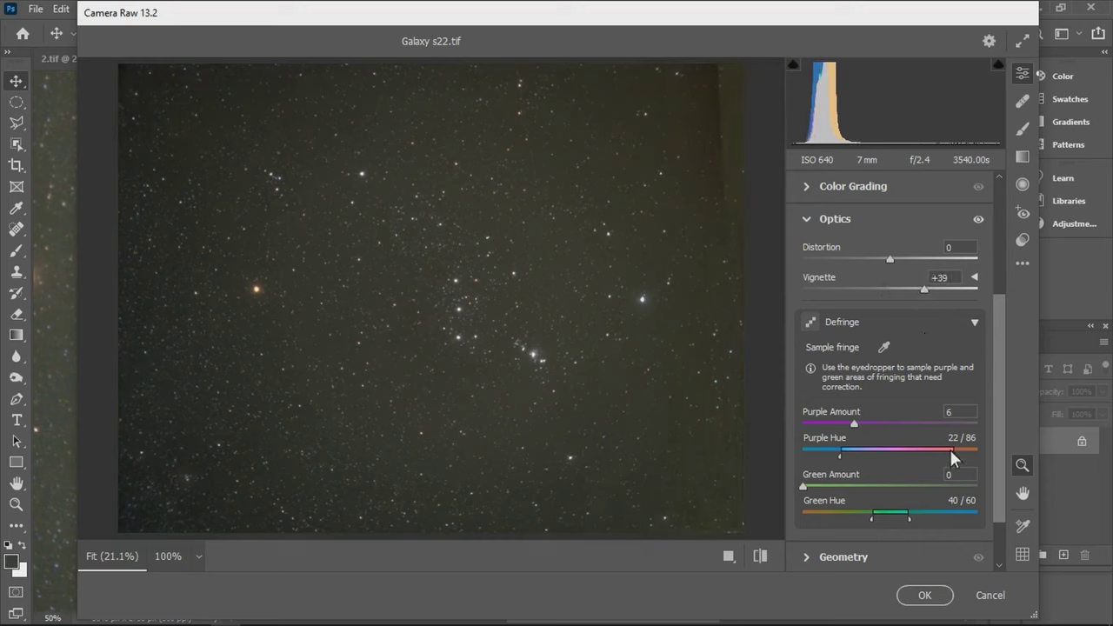
pyautogui.scroll(-3, 1002, 444)
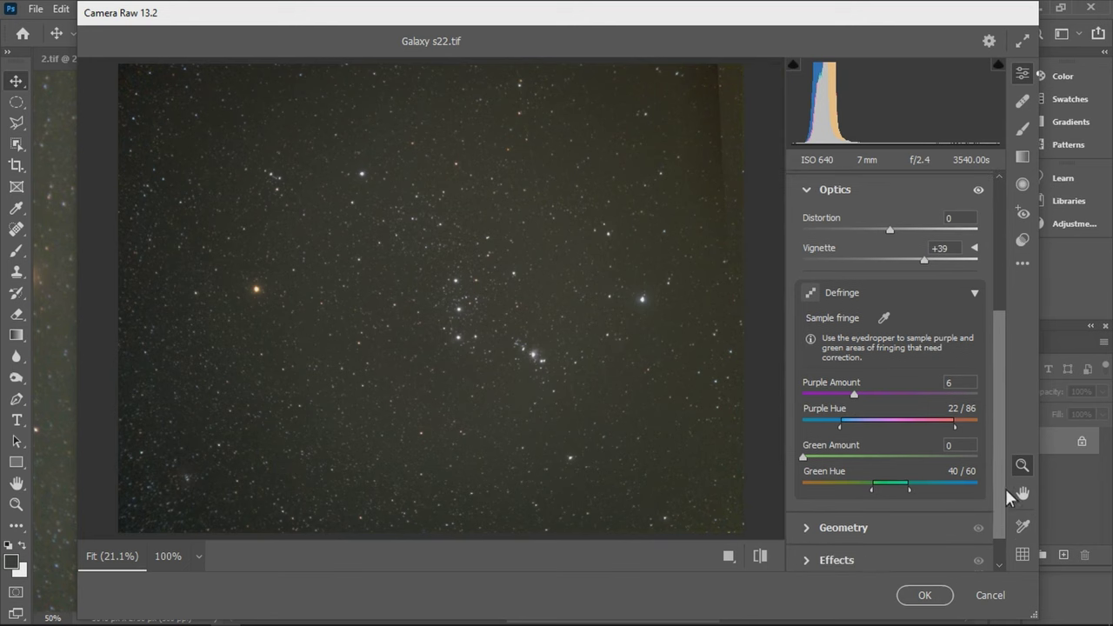
pyautogui.click(924, 594)
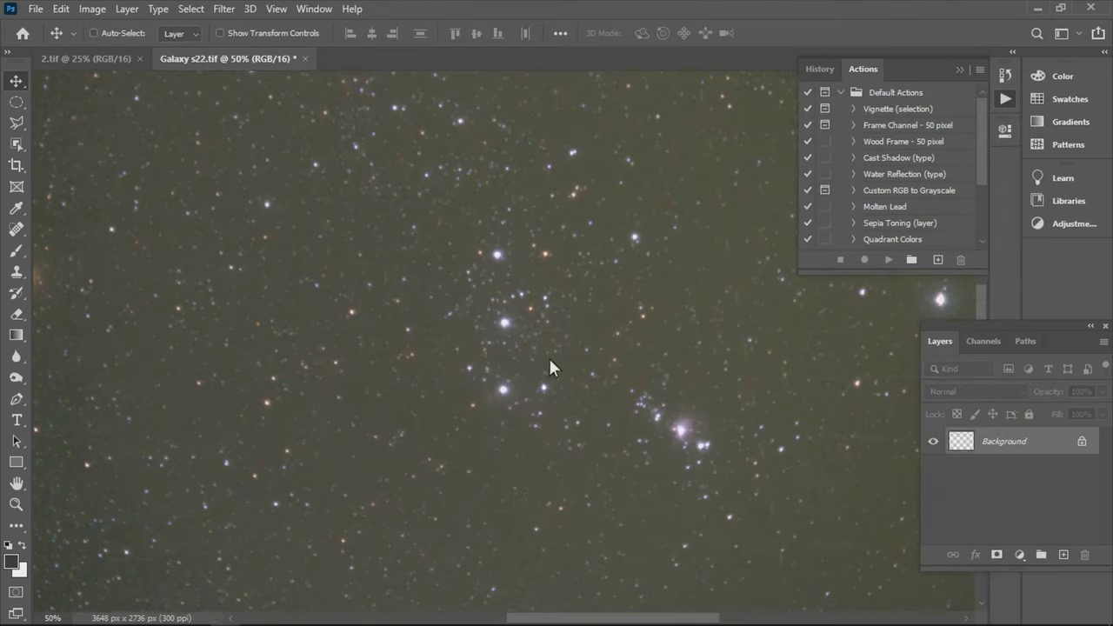
pyautogui.press('ctrl')
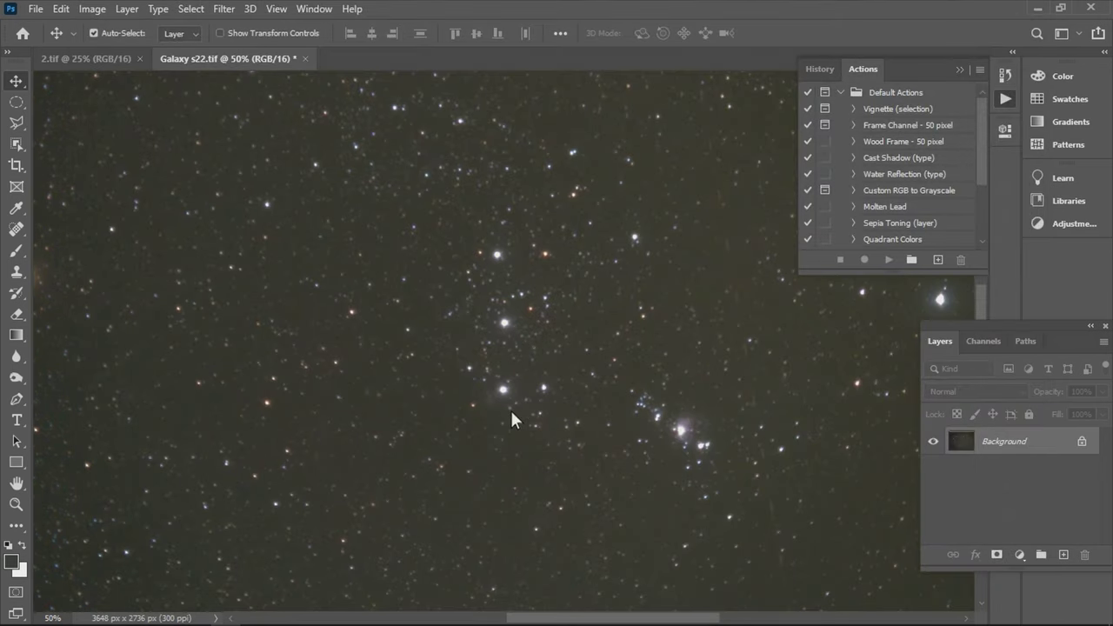
pyautogui.scroll(2, 509, 408)
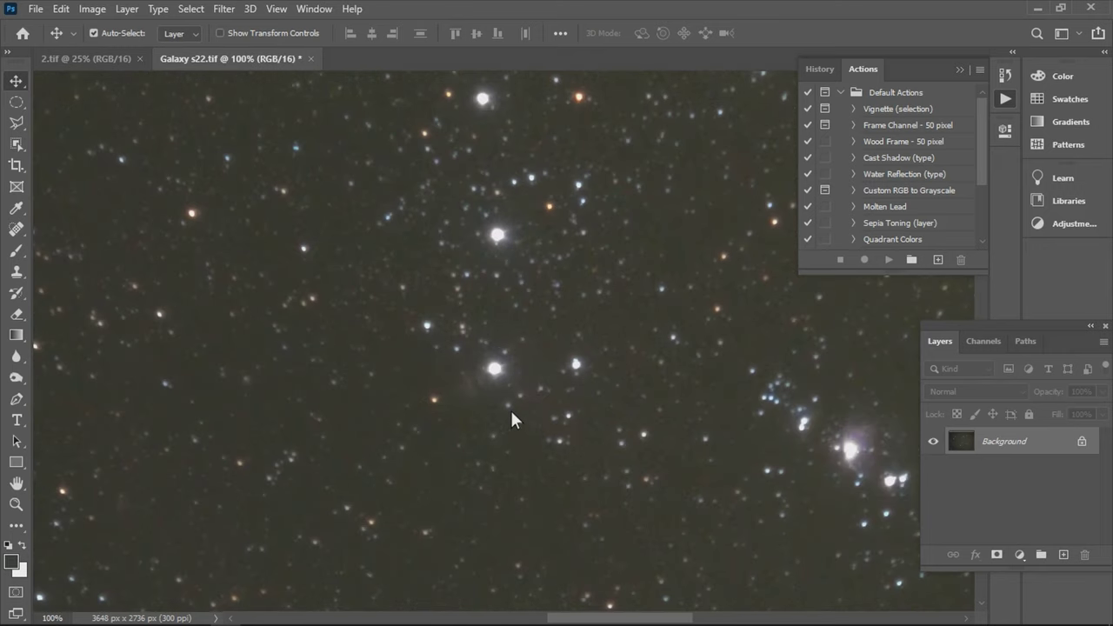
pyautogui.hotkey('ctrl', 'l')
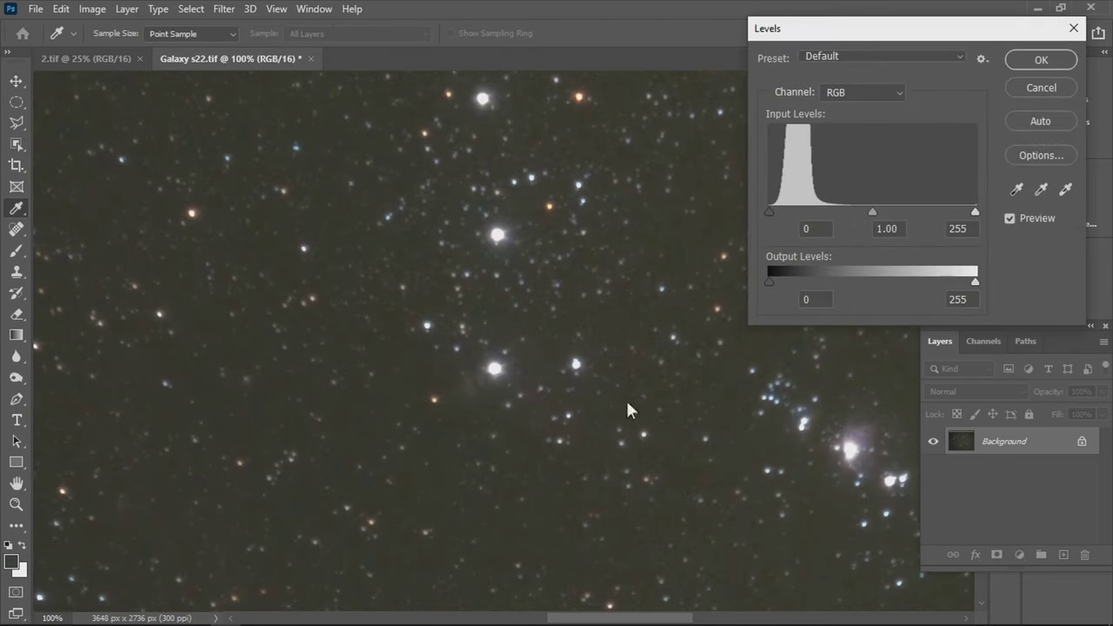
pyautogui.moveTo(873, 210); pyautogui.dragTo(856, 211)
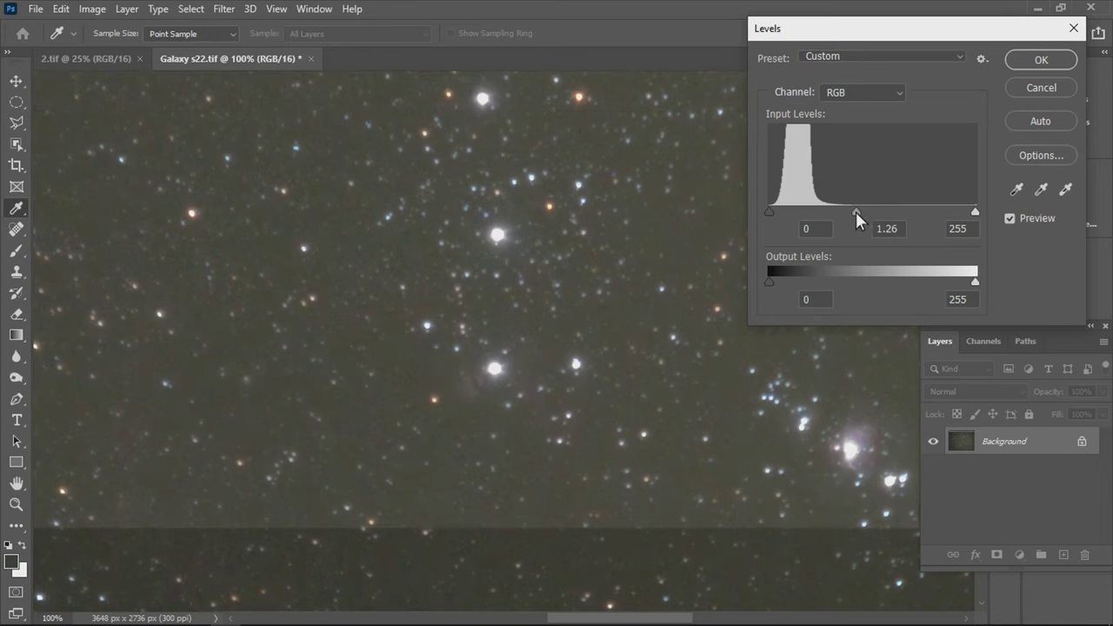
pyautogui.click(1042, 88)
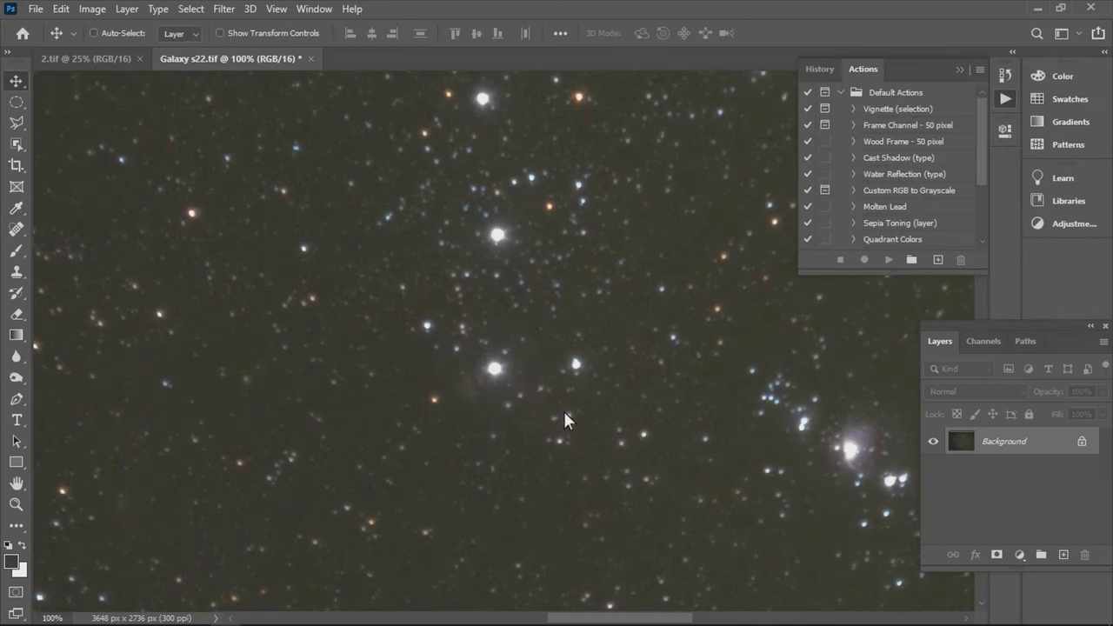
# Step: Start a Levels adjustment and set the Blue channel's midtone input to 1.26
pyautogui.hotkey('ctrl', 'l')
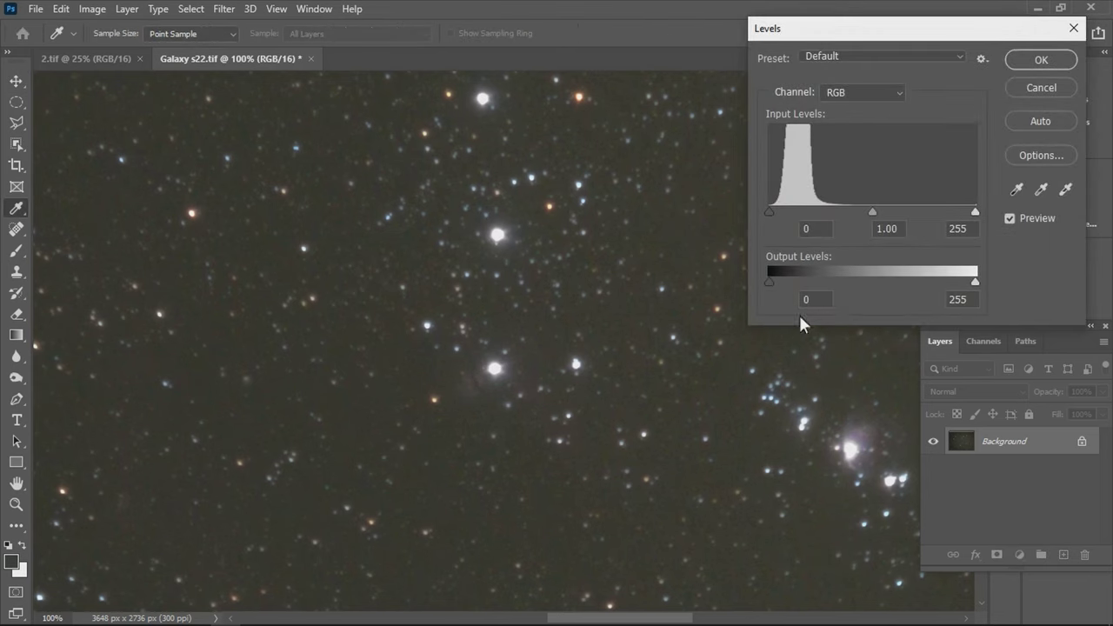
pyautogui.click(838, 95)
pyautogui.click(833, 148)
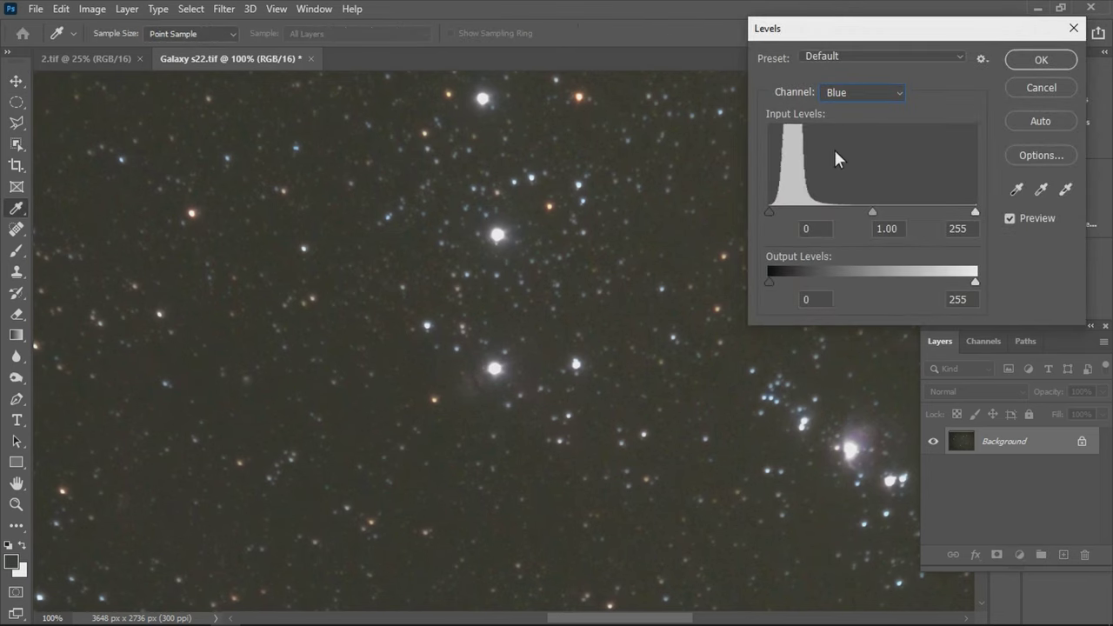
pyautogui.moveTo(872, 211); pyautogui.dragTo(855, 210)
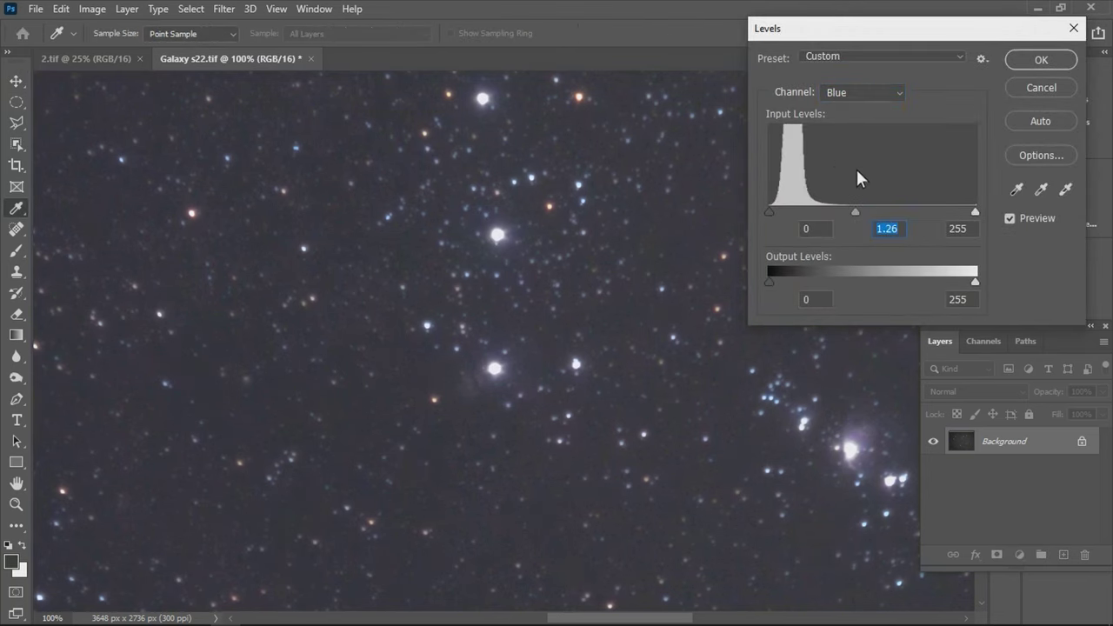
# Step: Set the Green channel's midtone input to 1.16 and its black point to 7 in Levels
pyautogui.click(859, 97)
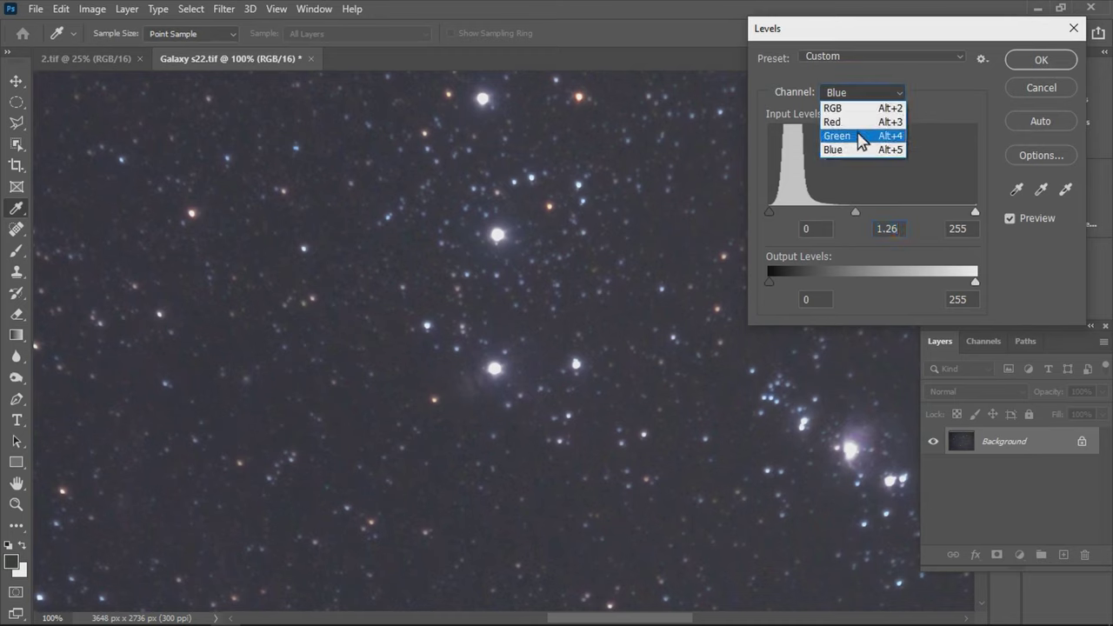
pyautogui.click(858, 139)
pyautogui.moveTo(872, 211); pyautogui.dragTo(861, 211)
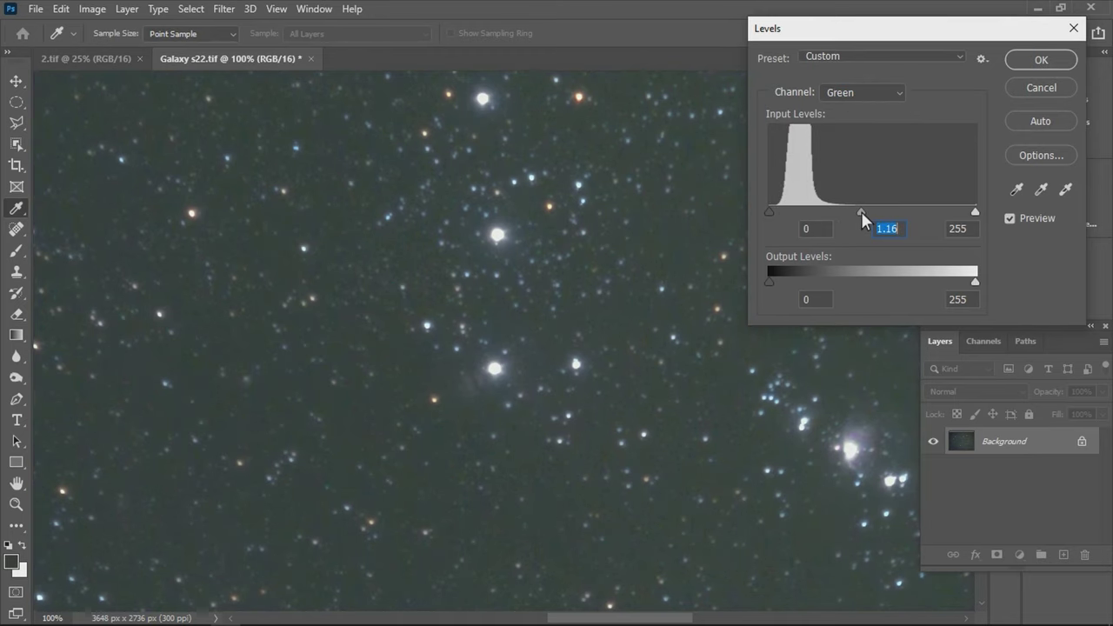
pyautogui.moveTo(770, 211); pyautogui.dragTo(775, 210)
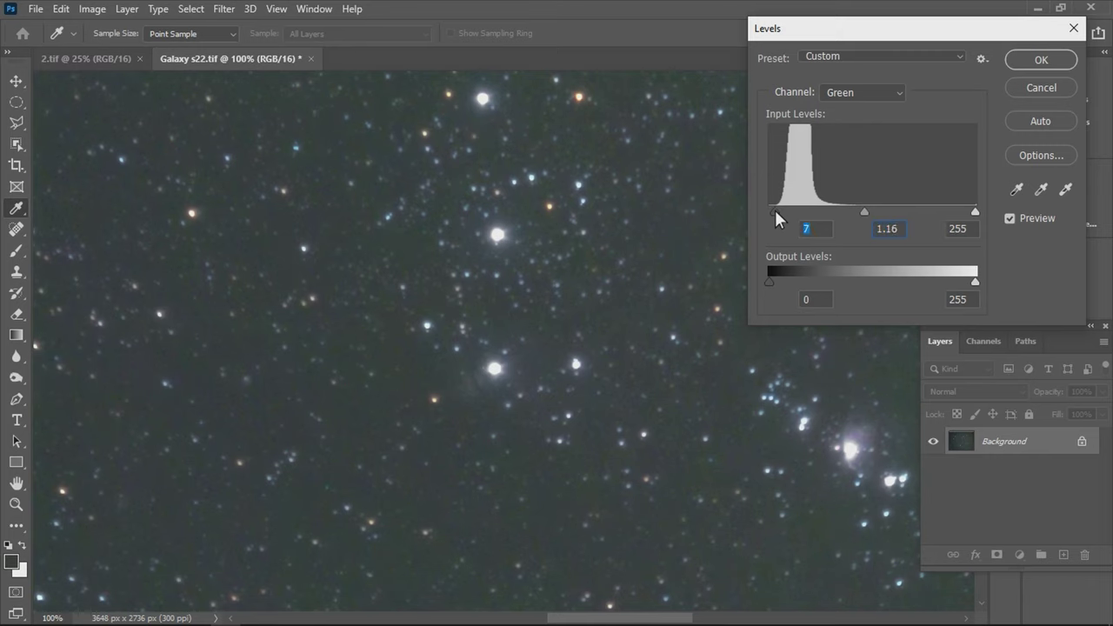
# Step: Set the Red channel's midtone input to 1.30 in Levels
pyautogui.click(852, 93)
pyautogui.click(848, 123)
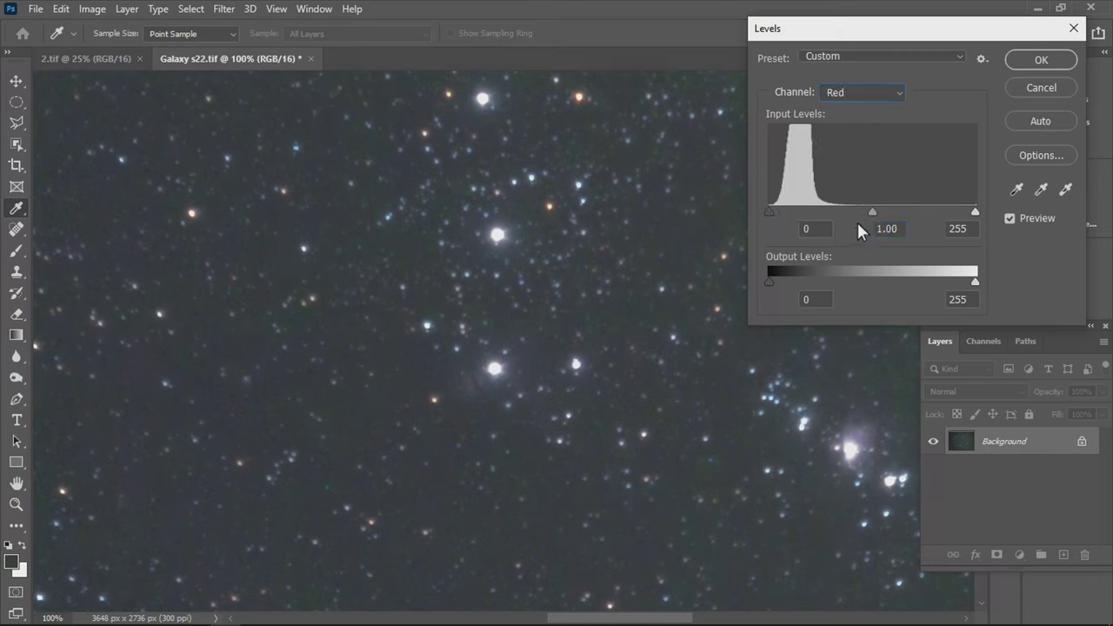
pyautogui.moveTo(856, 210); pyautogui.dragTo(853, 210)
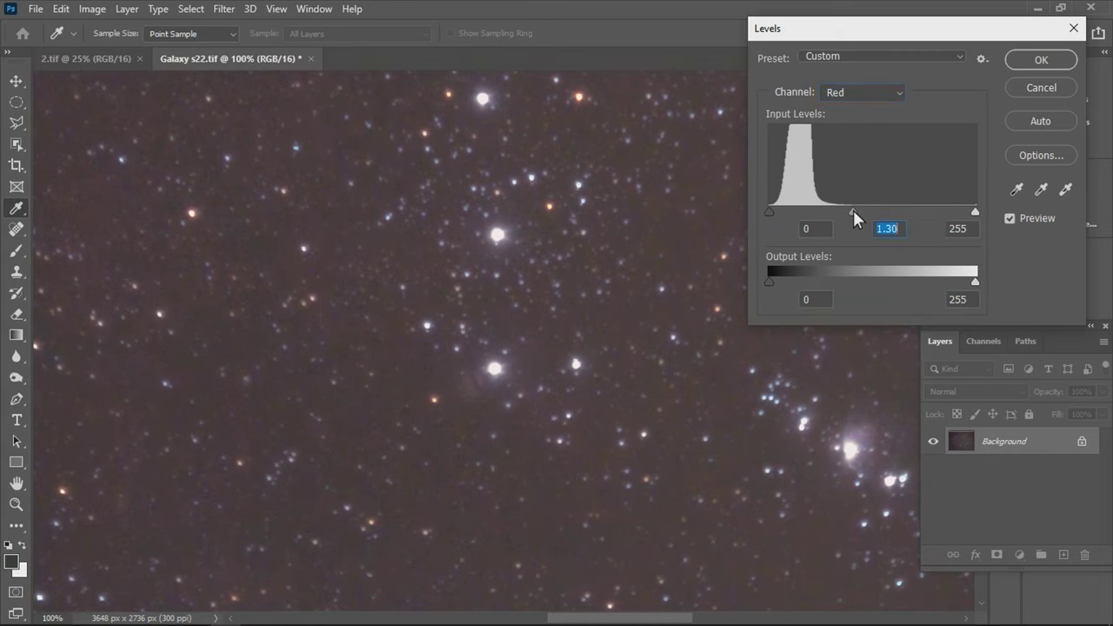
# Step: Rebalance the Green channel by setting its midtone input to 1.29, review the Blue and RGB channels, and apply the Levels adjustment
pyautogui.click(853, 94)
pyautogui.click(848, 139)
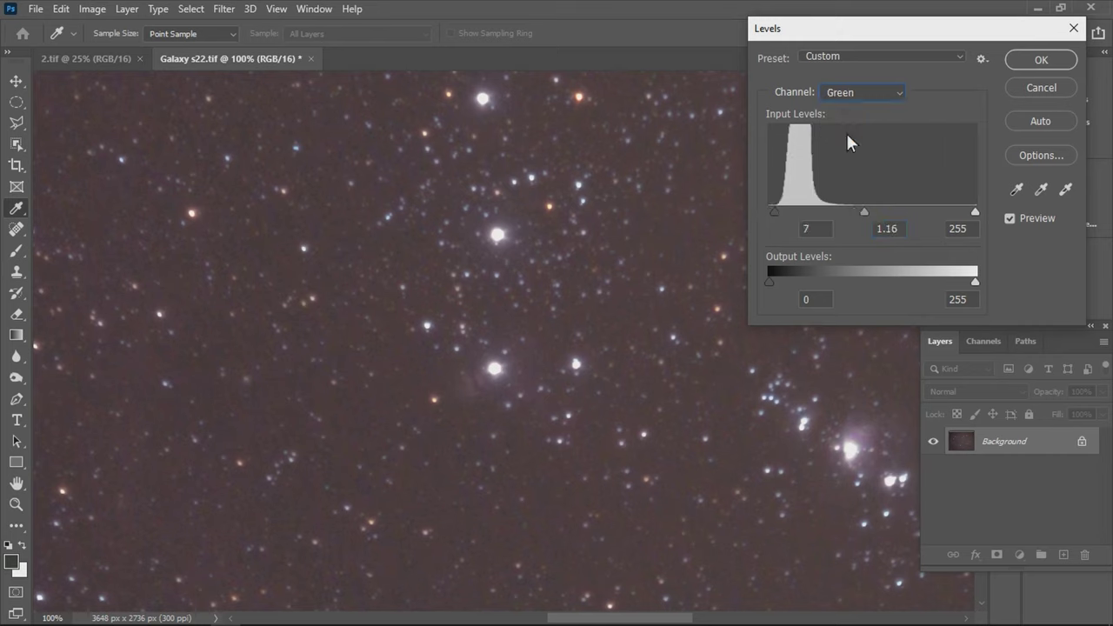
pyautogui.moveTo(860, 210); pyautogui.dragTo(857, 212)
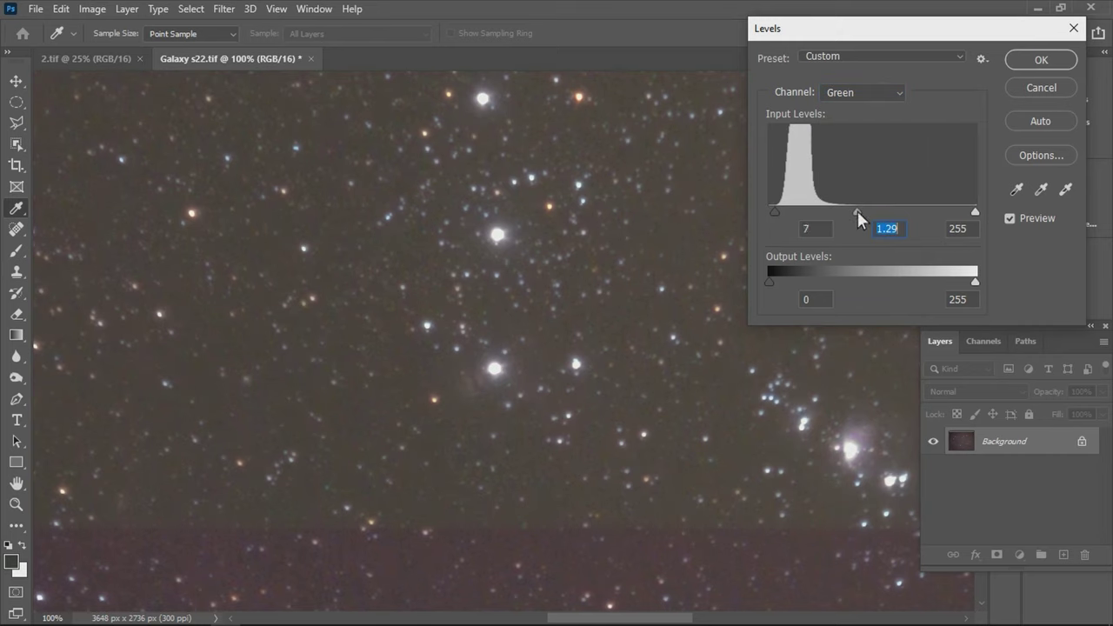
pyautogui.click(836, 92)
pyautogui.click(832, 149)
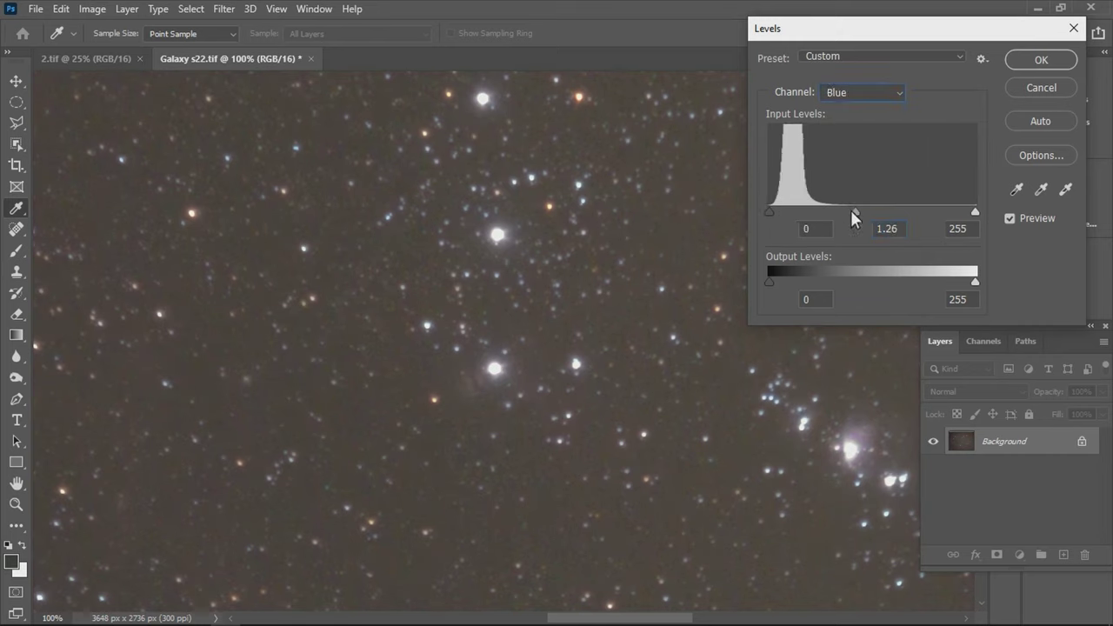
pyautogui.click(835, 97)
pyautogui.click(835, 102)
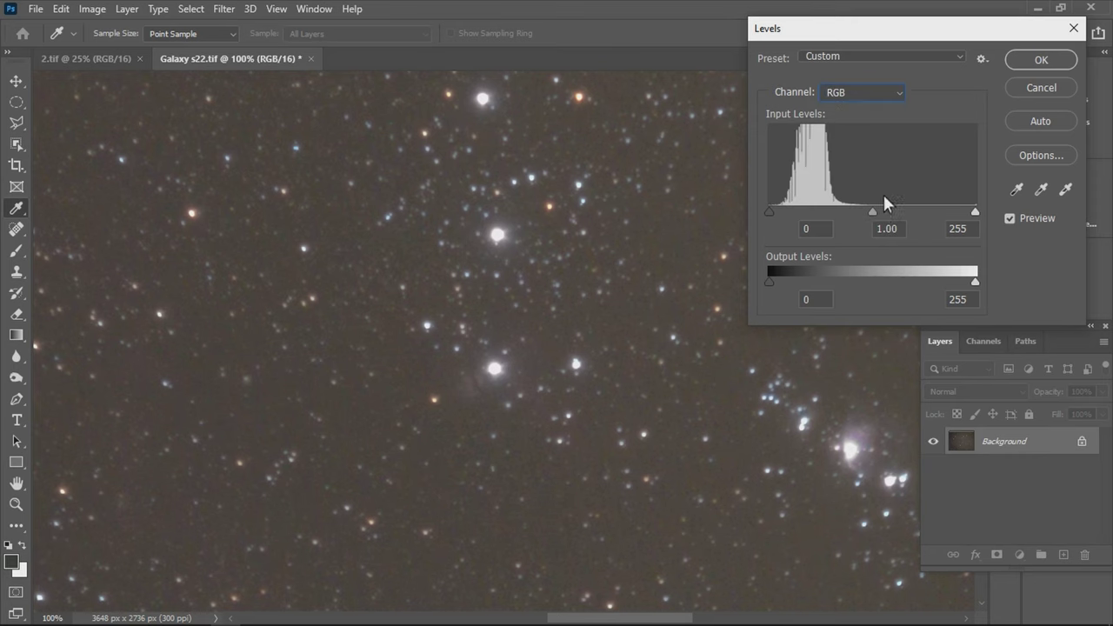
pyautogui.click(1029, 54)
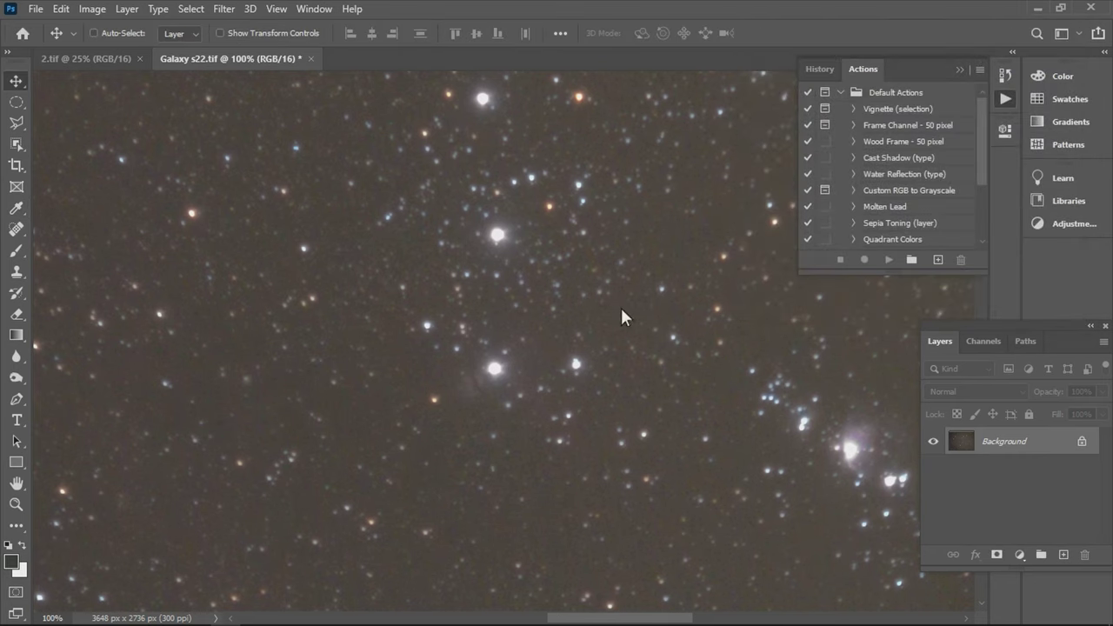
# Step: Start a Curves adjustment on RGB with a shadow point at input 25, output 13 and a second point at input 59, output 73
pyautogui.hotkey('ctrl', 'm')
pyautogui.moveTo(666, 117); pyautogui.dragTo(867, 99)
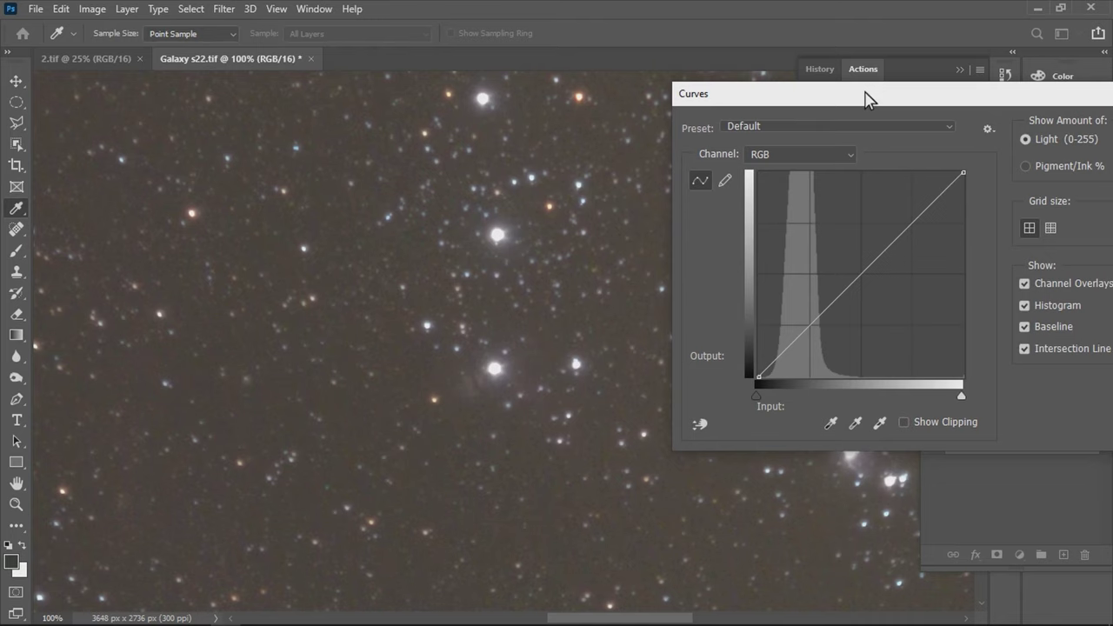
pyautogui.click(779, 366)
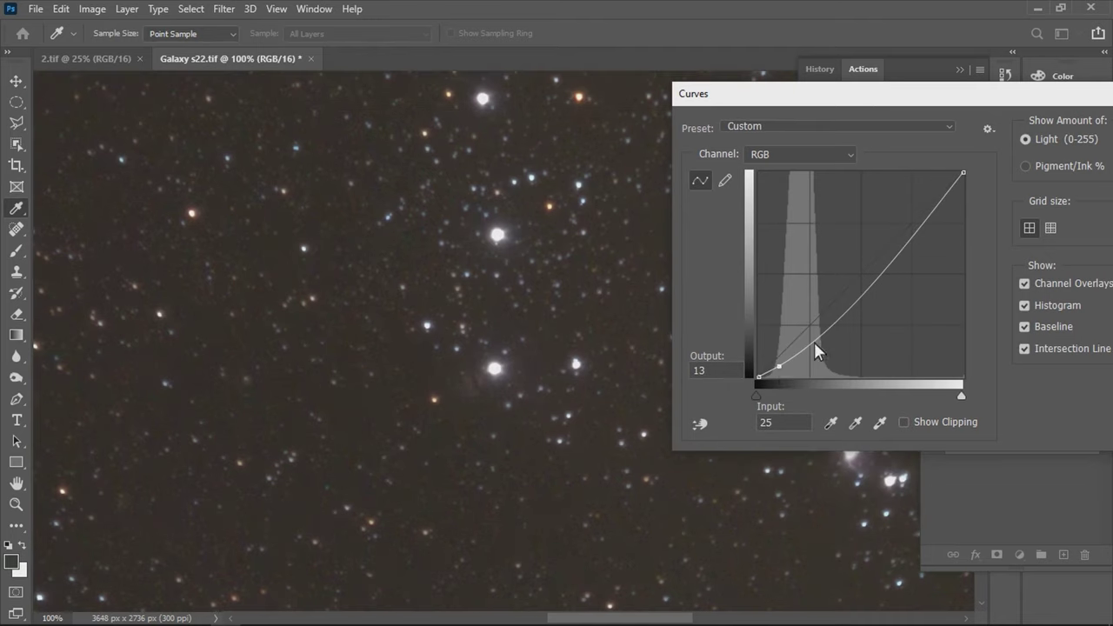
pyautogui.moveTo(815, 343); pyautogui.dragTo(806, 318)
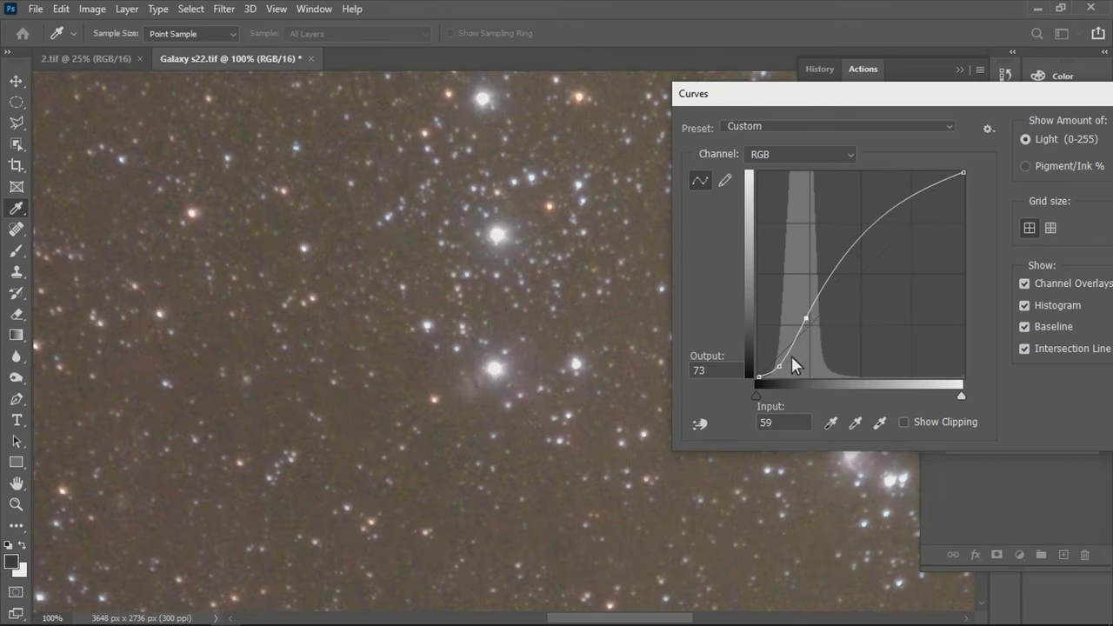
# Step: Steepen the S-curve by shifting the shadow point toward higher input, placing the upper point at input 73, output 83, and apply Curves
pyautogui.moveTo(781, 366); pyautogui.dragTo(790, 360)
pyautogui.moveTo(809, 320); pyautogui.dragTo(815, 325)
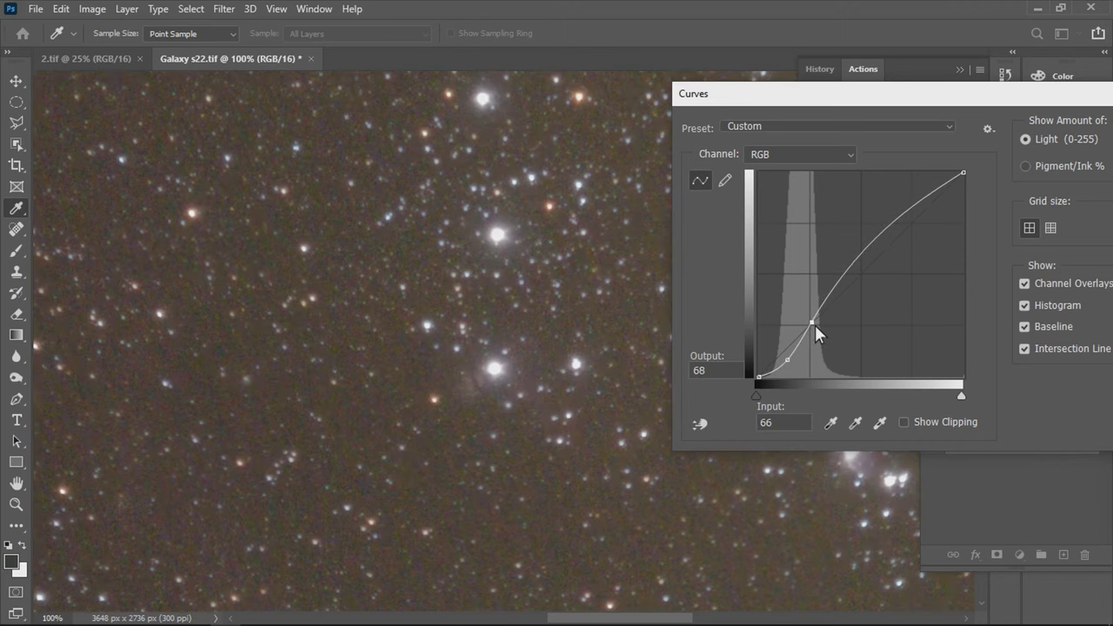
pyautogui.moveTo(786, 362); pyautogui.dragTo(793, 362)
pyautogui.moveTo(812, 322); pyautogui.dragTo(818, 309)
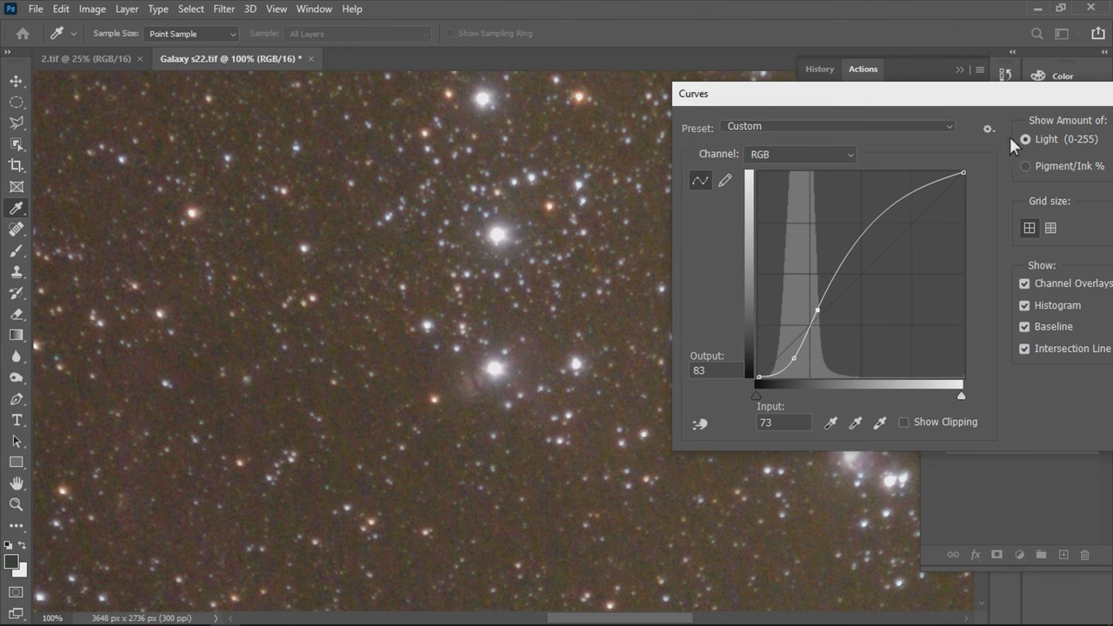
pyautogui.moveTo(993, 95); pyautogui.dragTo(903, 114)
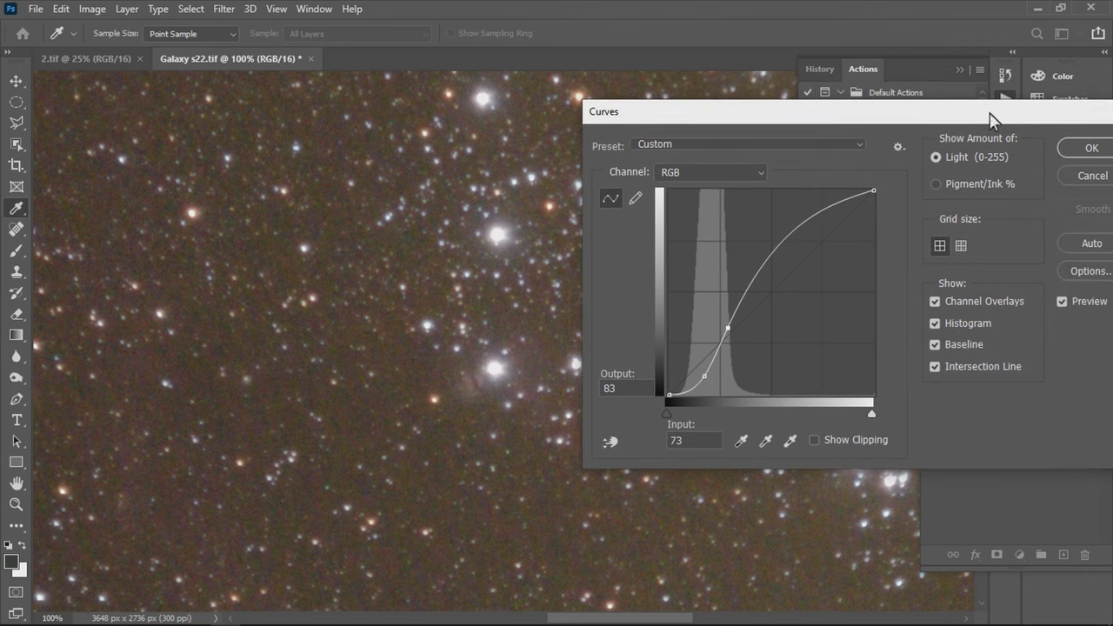
pyautogui.click(1090, 150)
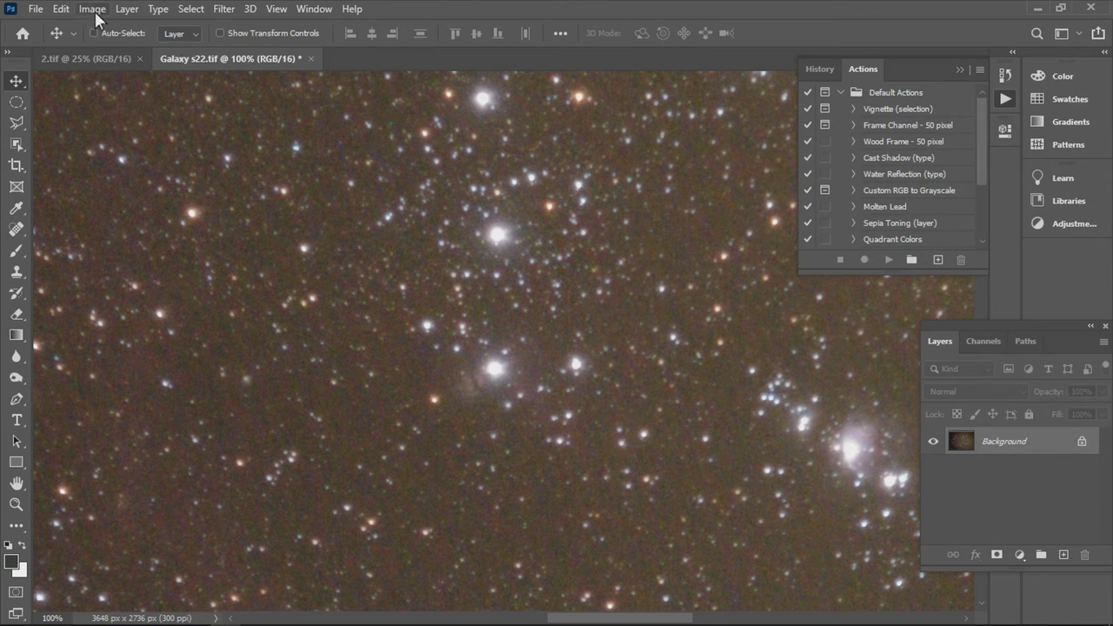
# Step: Crop the image to about 2472 x 1440 px around Orion, cutting off the dark and uneven outer edges
pyautogui.click(94, 33)
pyautogui.scroll(-1, 580, 379)
pyautogui.scroll(-4, 581, 376)
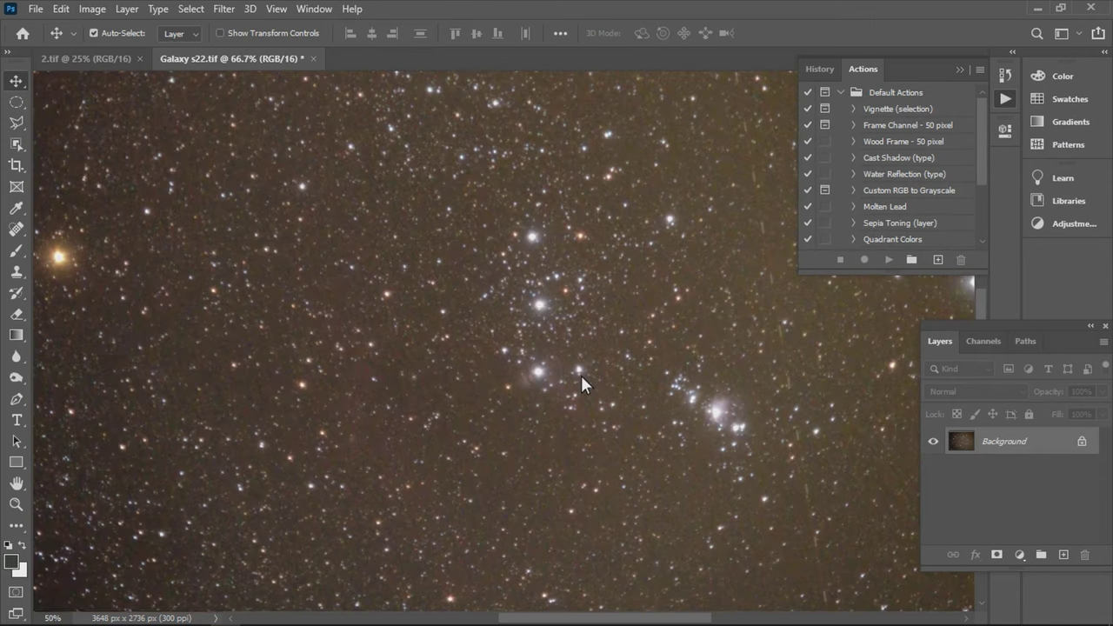
pyautogui.press('ctrl')
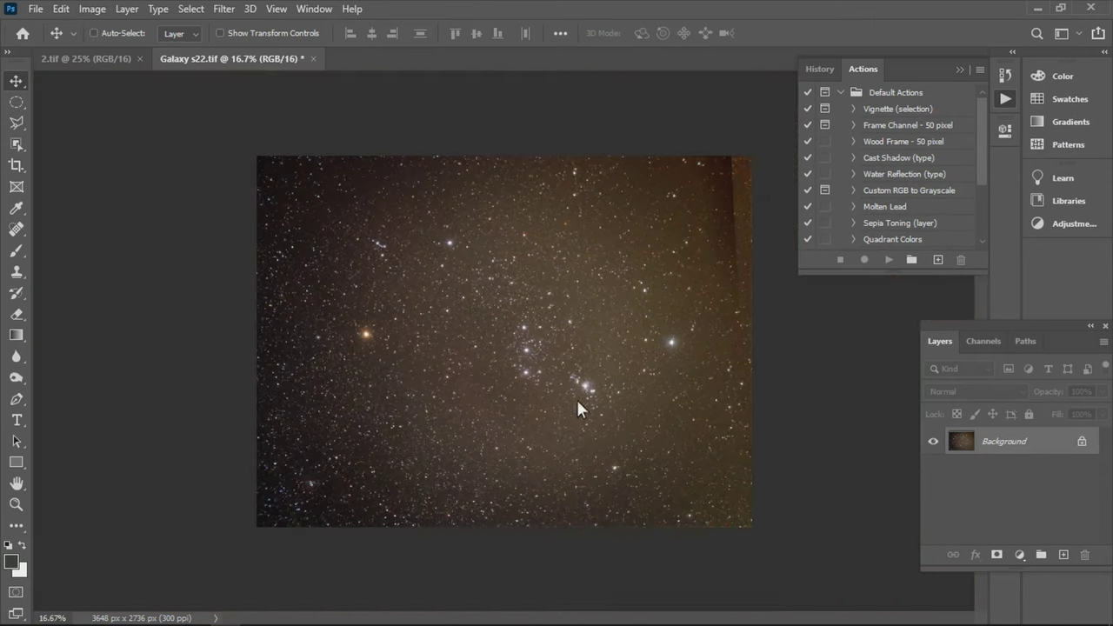
pyautogui.click(16, 165)
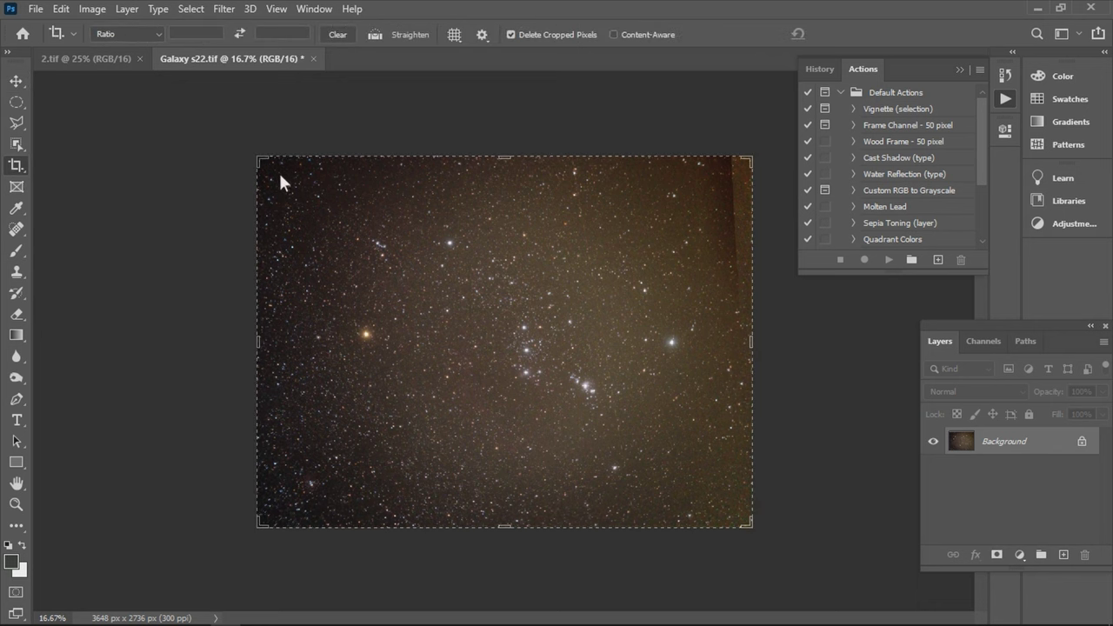
pyautogui.moveTo(290, 166); pyautogui.dragTo(294, 169)
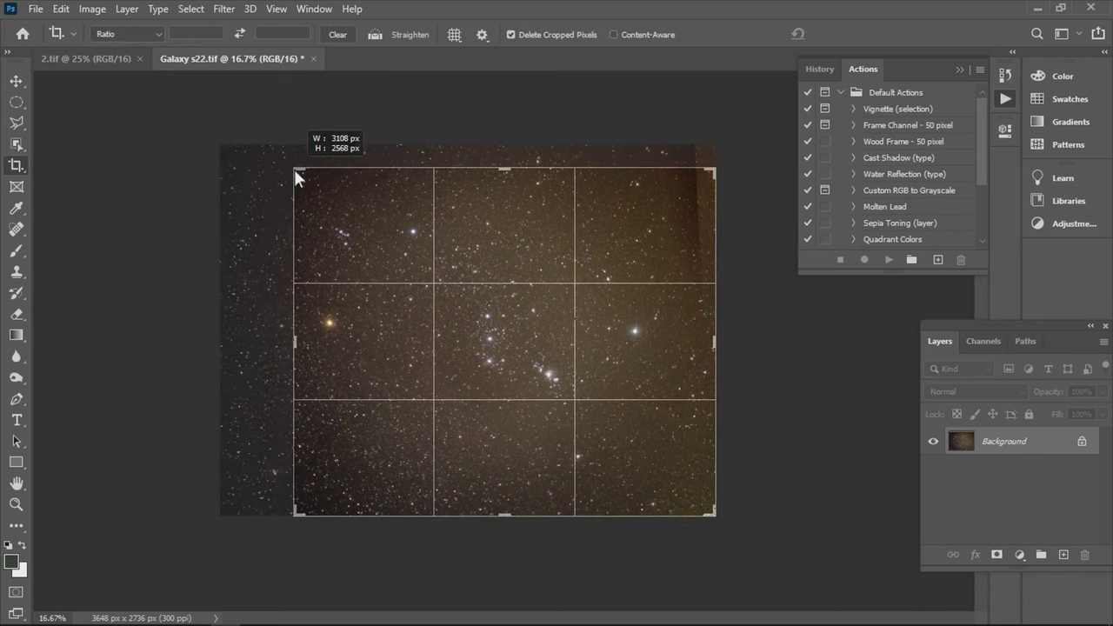
pyautogui.moveTo(710, 514); pyautogui.dragTo(686, 468)
pyautogui.moveTo(498, 212); pyautogui.dragTo(508, 246)
pyautogui.moveTo(502, 354); pyautogui.dragTo(495, 349)
pyautogui.moveTo(688, 345); pyautogui.dragTo(676, 348)
pyautogui.moveTo(335, 341); pyautogui.dragTo(341, 346)
pyautogui.moveTo(516, 349); pyautogui.dragTo(522, 348)
pyautogui.moveTo(525, 469); pyautogui.dragTo(529, 469)
pyautogui.press('Return')
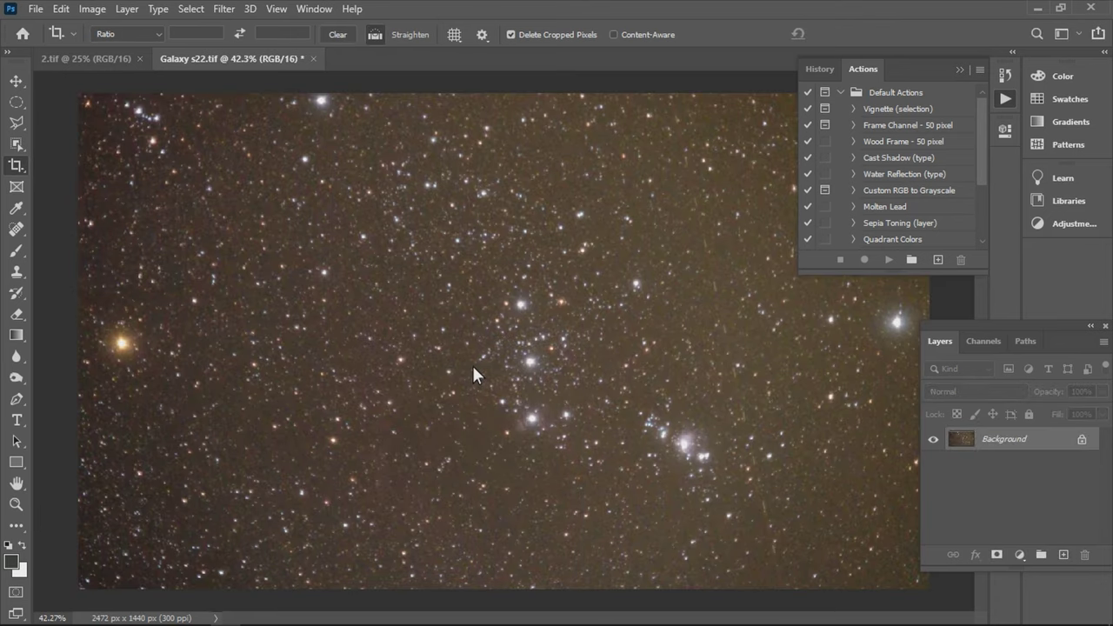
# Step: Start the Camera Raw Filter on the cropped image and set the optics Vignette to +38
pyautogui.hotkey('ctrl', '-')
pyautogui.click(223, 12)
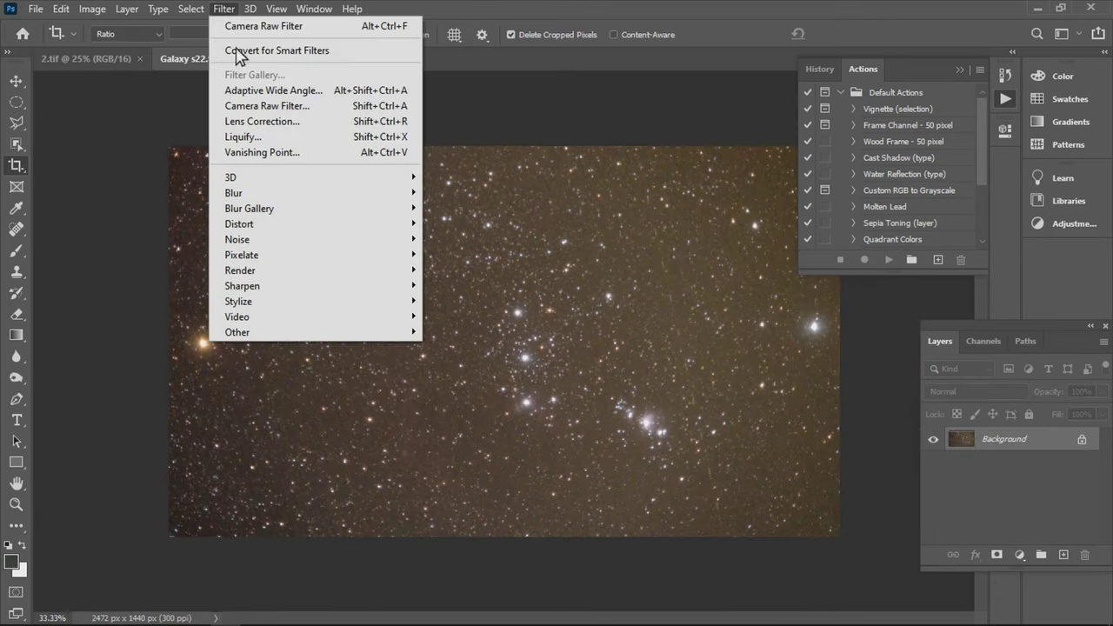
pyautogui.click(246, 107)
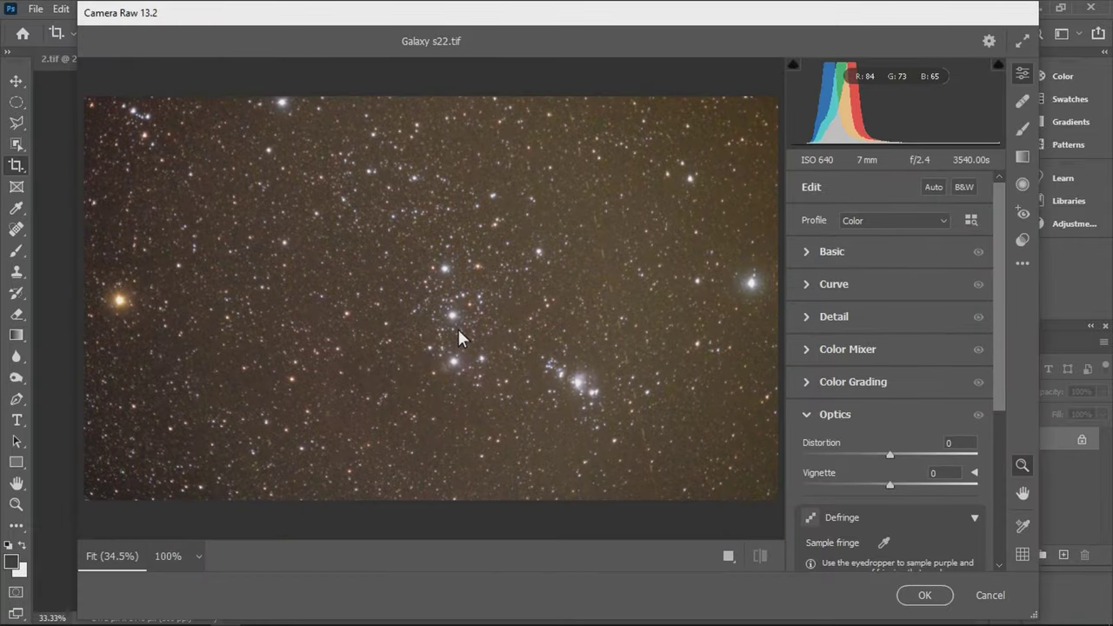
pyautogui.click(490, 340)
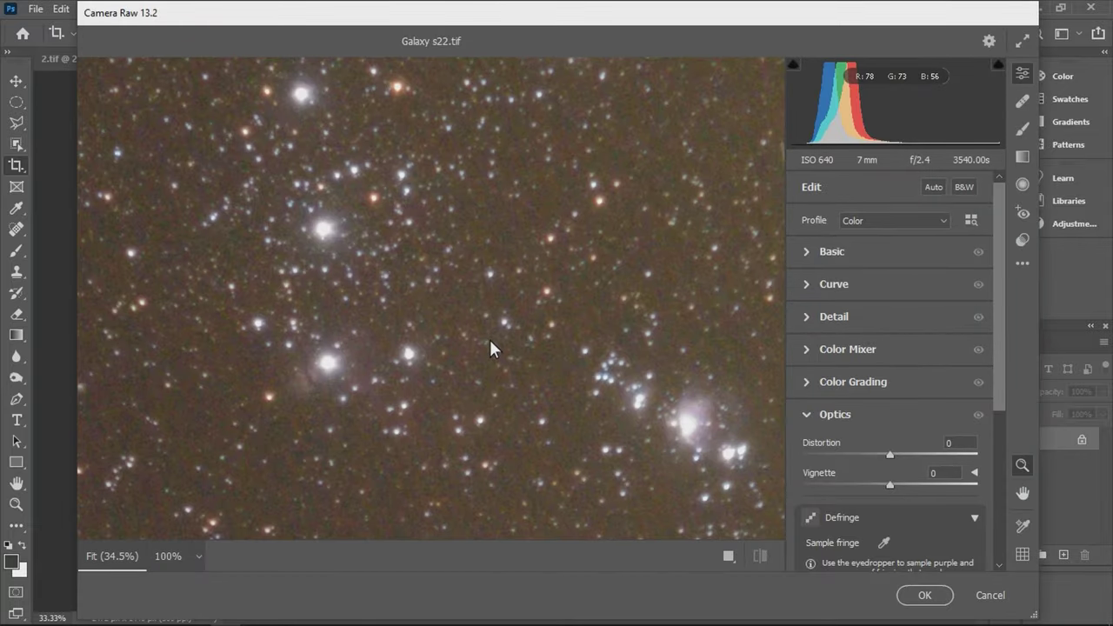
pyautogui.click(490, 339)
pyautogui.moveTo(891, 487); pyautogui.dragTo(924, 484)
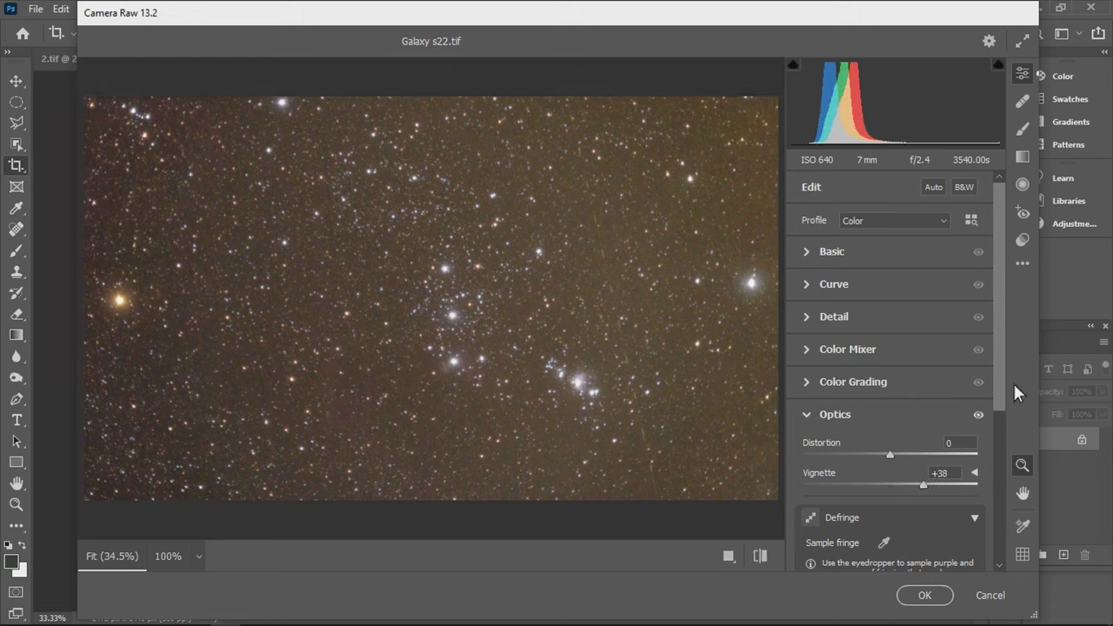
# Step: Set Clarity to +37 in the Basic adjustments and check the effect on the stars up close and in the whole frame
pyautogui.click(451, 379)
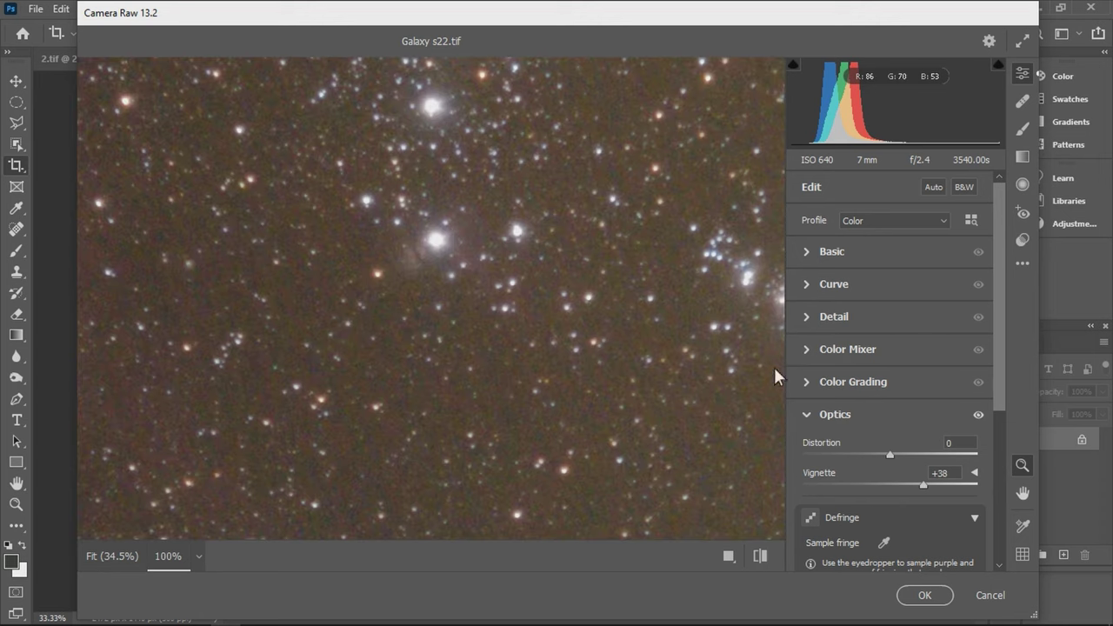
pyautogui.click(867, 318)
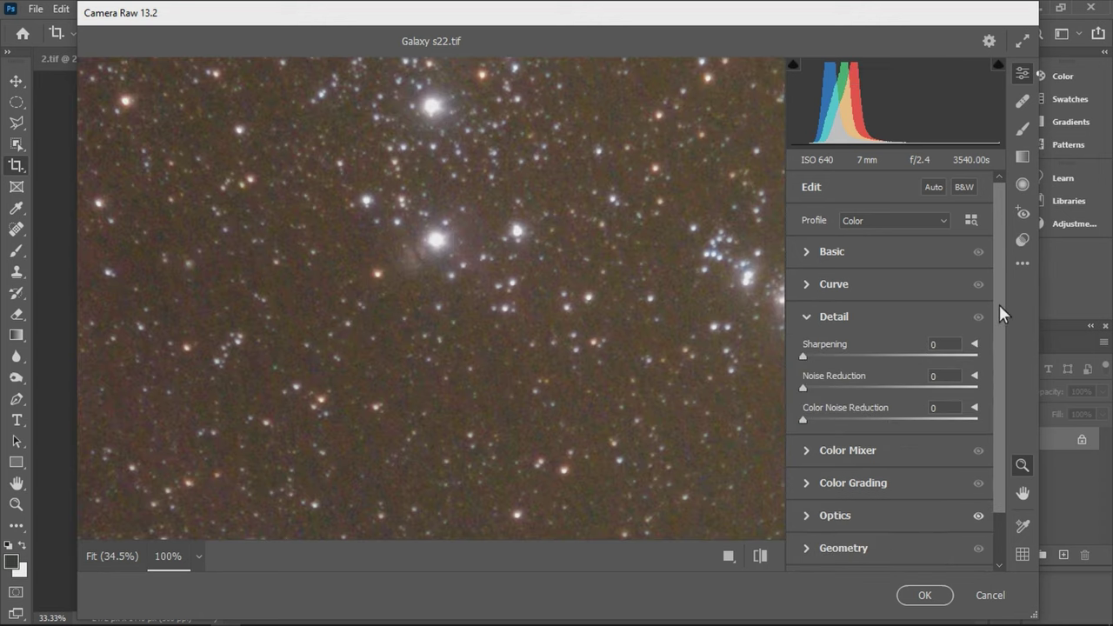
pyautogui.click(852, 252)
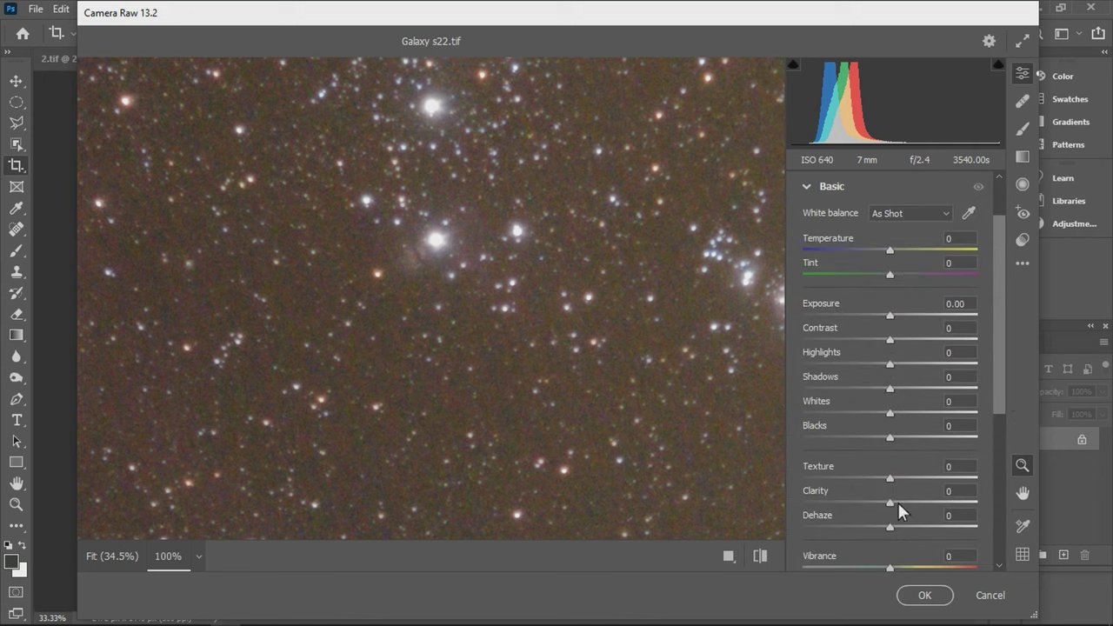
pyautogui.moveTo(888, 503); pyautogui.dragTo(921, 502)
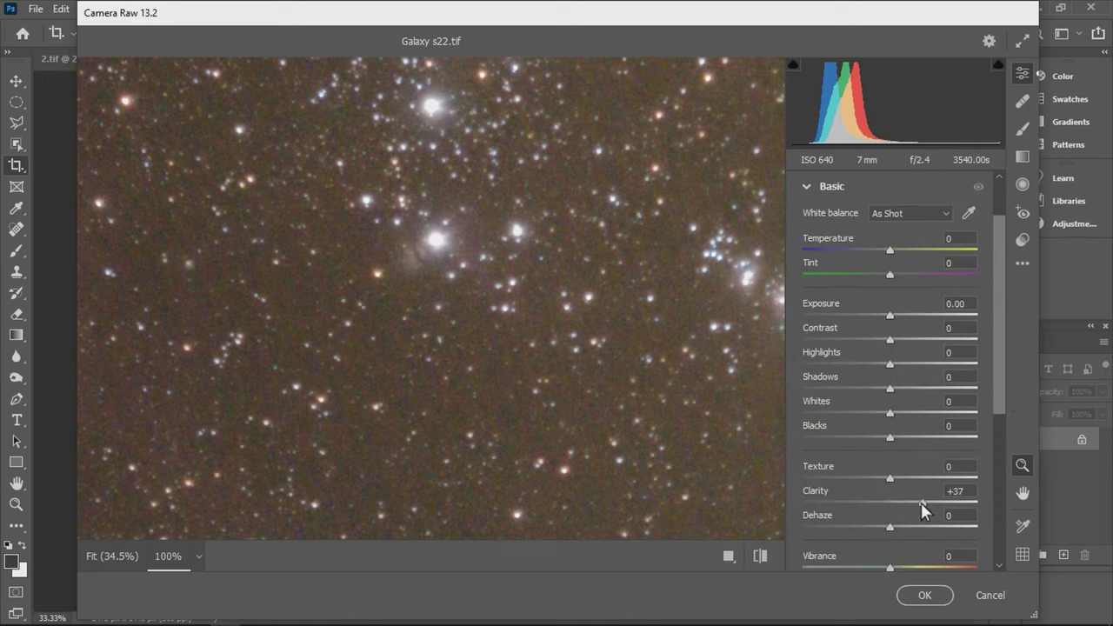
pyautogui.click(657, 349)
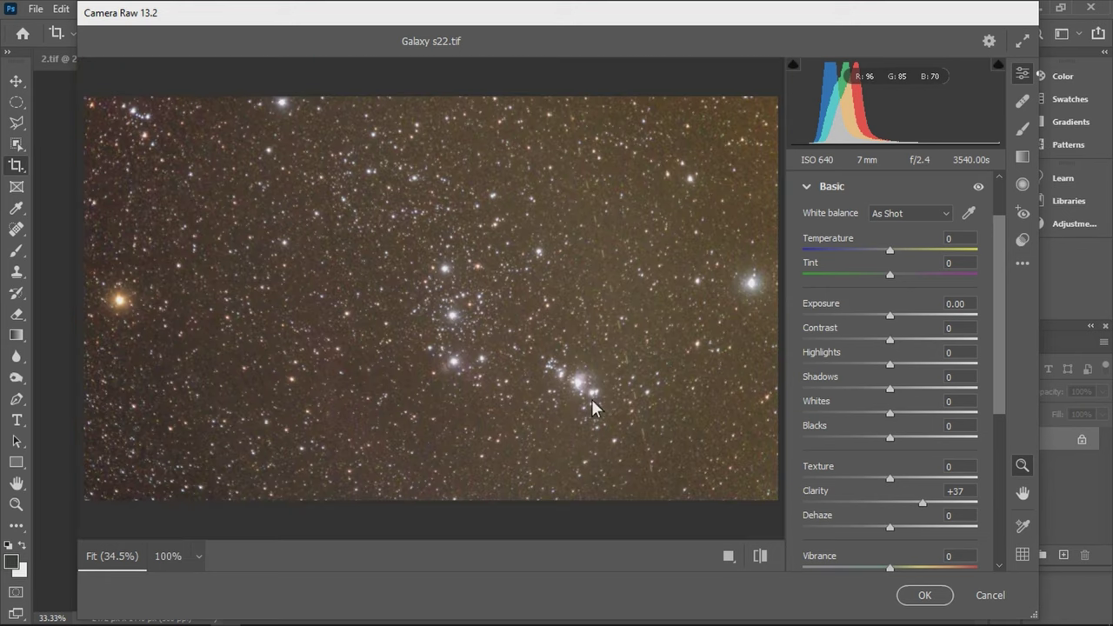
pyautogui.click(565, 397)
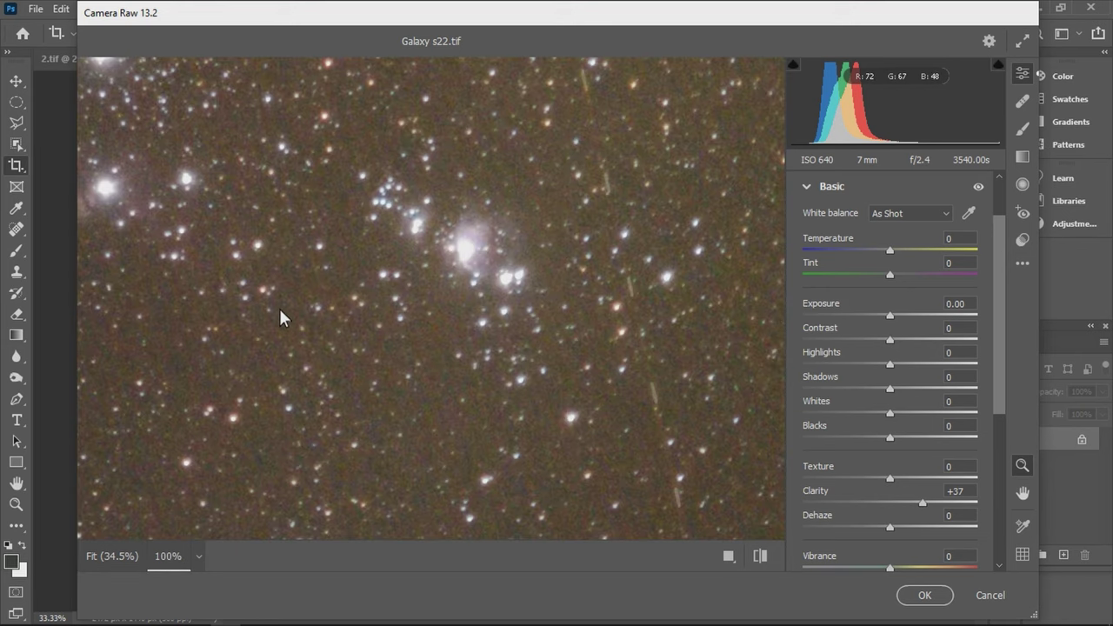
pyautogui.click(170, 284)
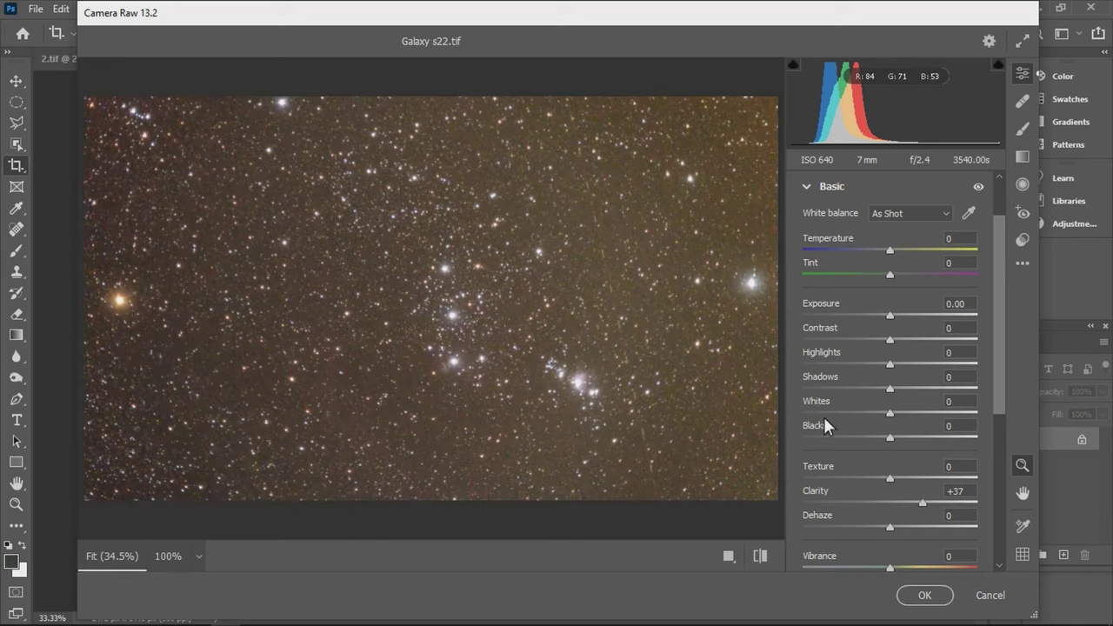
# Step: Lower Exposure to -0.90 and Highlights to -8, and raise Clarity to +55
pyautogui.moveTo(887, 318); pyautogui.dragTo(873, 319)
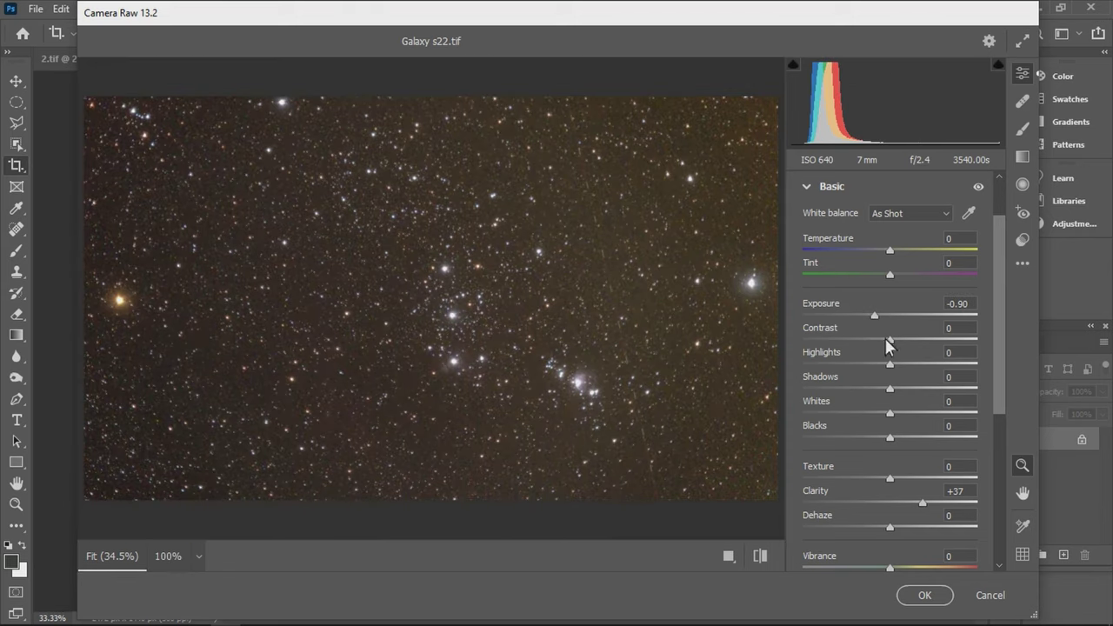
pyautogui.moveTo(890, 363); pyautogui.dragTo(883, 363)
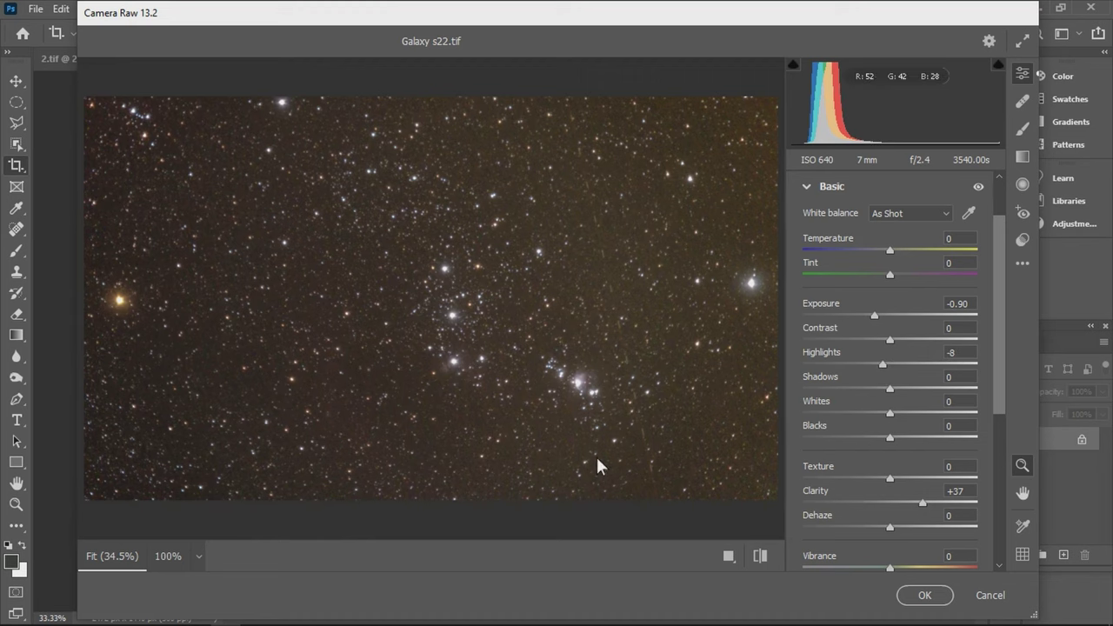
pyautogui.click(520, 387)
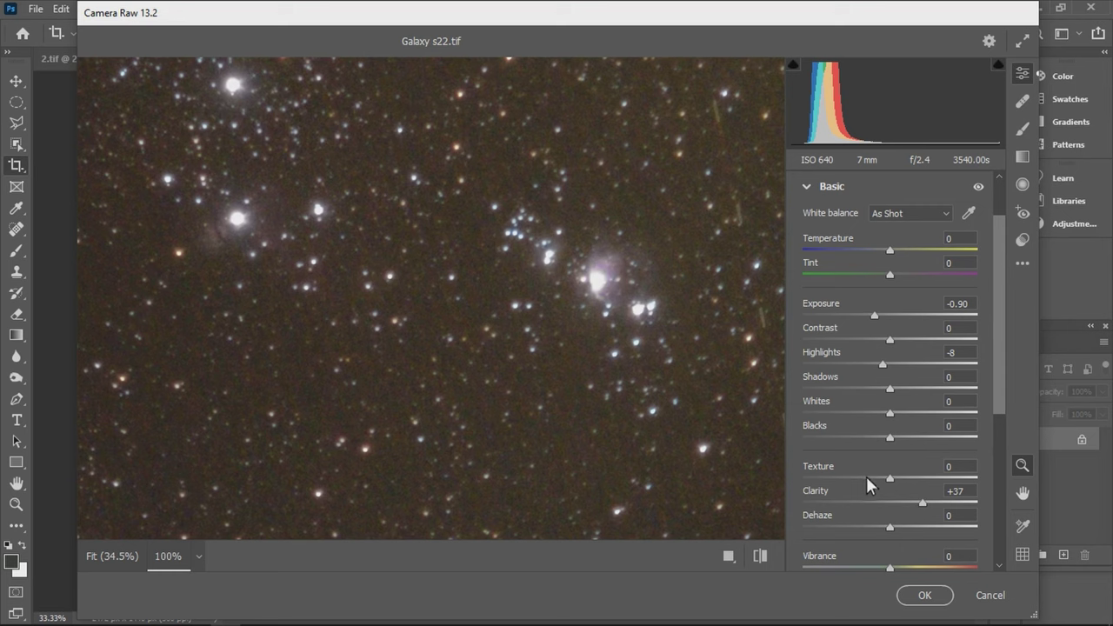
pyautogui.moveTo(925, 510)
pyautogui.mouseDown()
pyautogui.moveTo(955, 509)
pyautogui.moveTo(937, 503)
pyautogui.mouseUp()
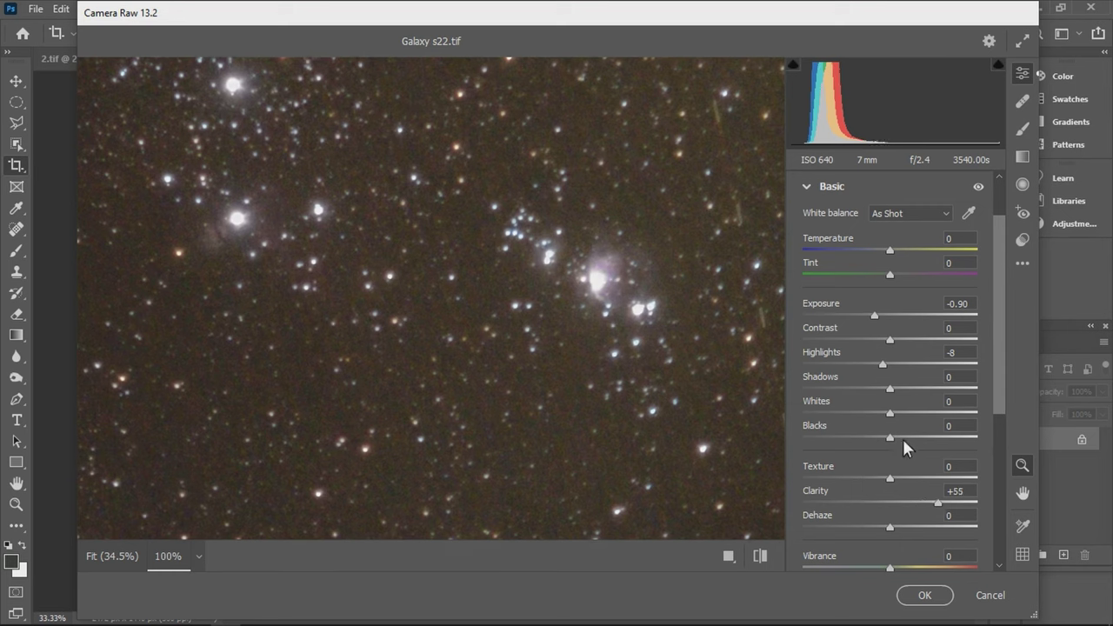
# Step: Try Clarity at +97 with Exposure at -1.40, and undo both changes
pyautogui.click(975, 503)
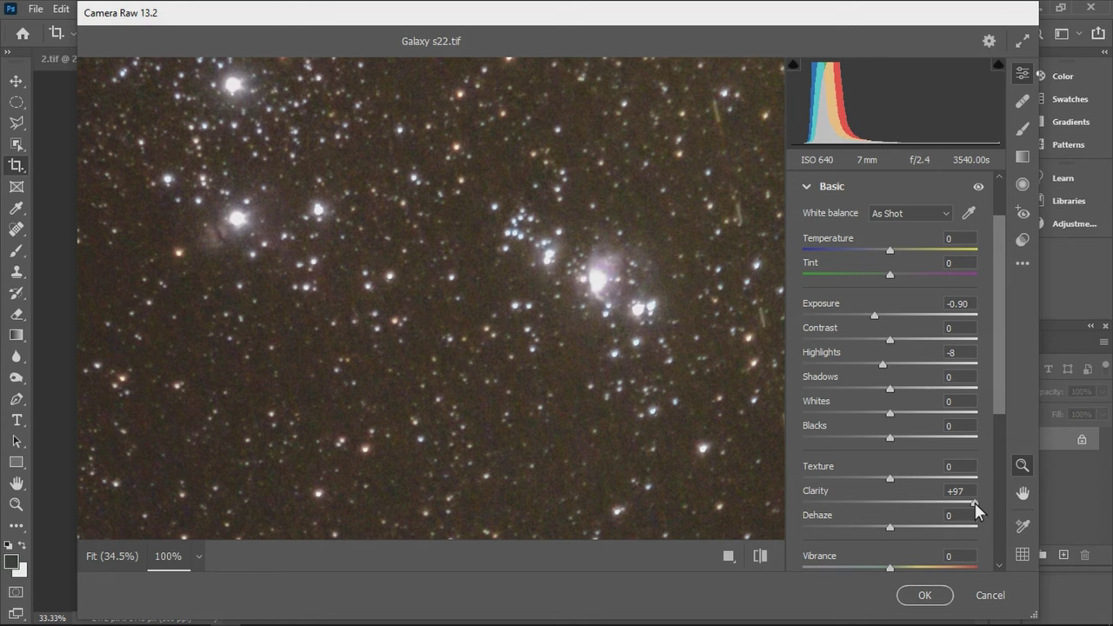
pyautogui.moveTo(872, 314); pyautogui.dragTo(863, 317)
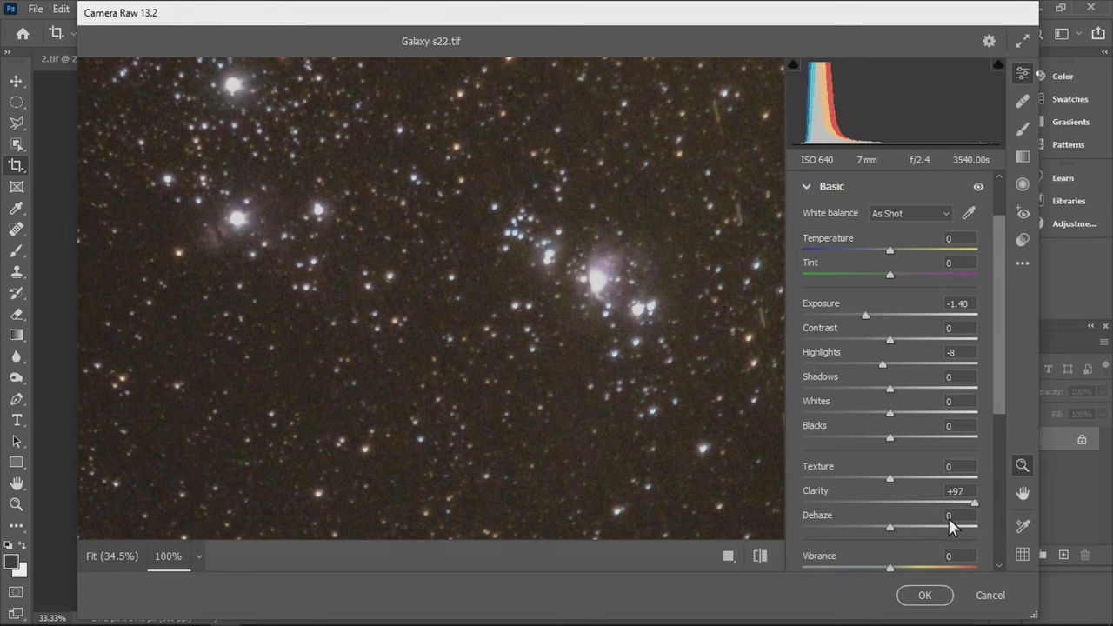
pyautogui.hotkey('ctrl', 'z')
pyautogui.hotkey('ctrl', 'z')
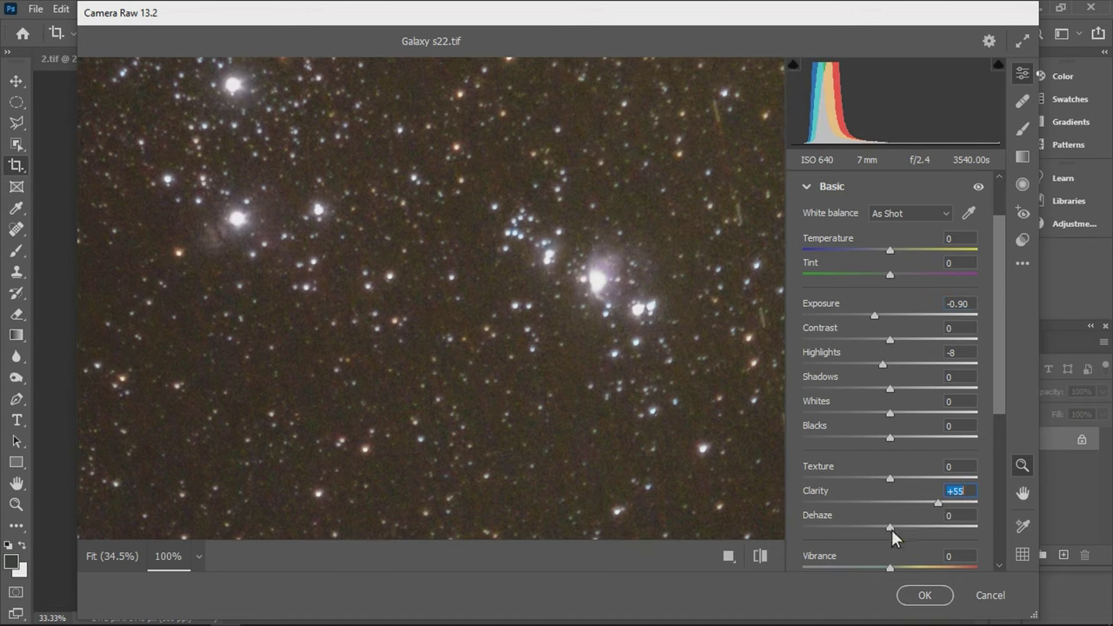
# Step: Apply the Camera Raw Filter and start a Levels adjustment on RGB with black point 4 and midtone 0.68
pyautogui.click(923, 596)
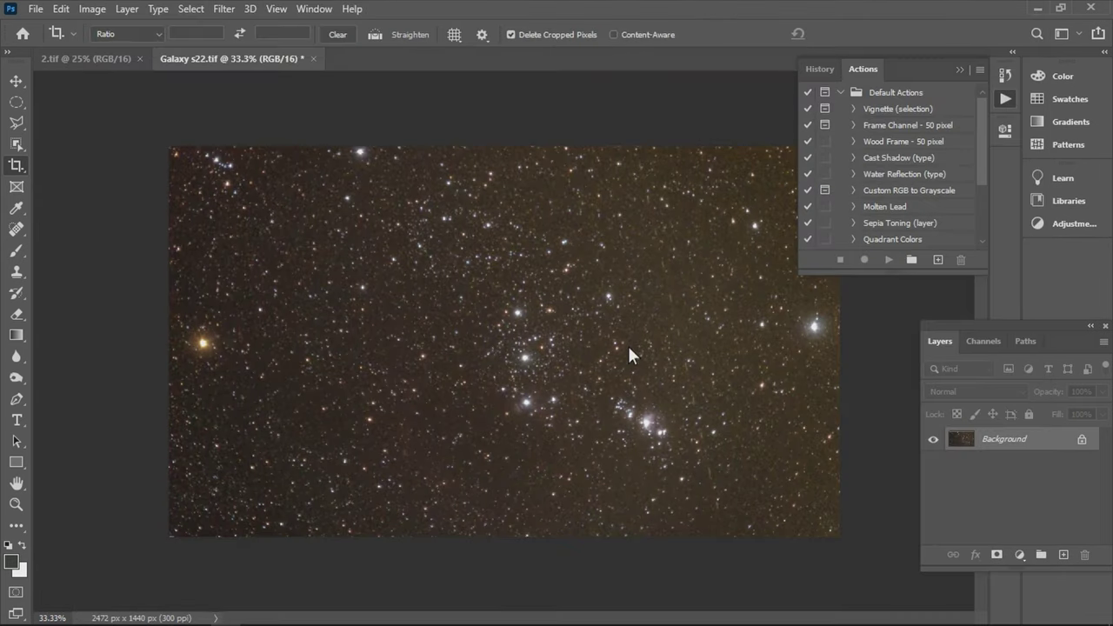
pyautogui.hotkey('ctrl', 'l')
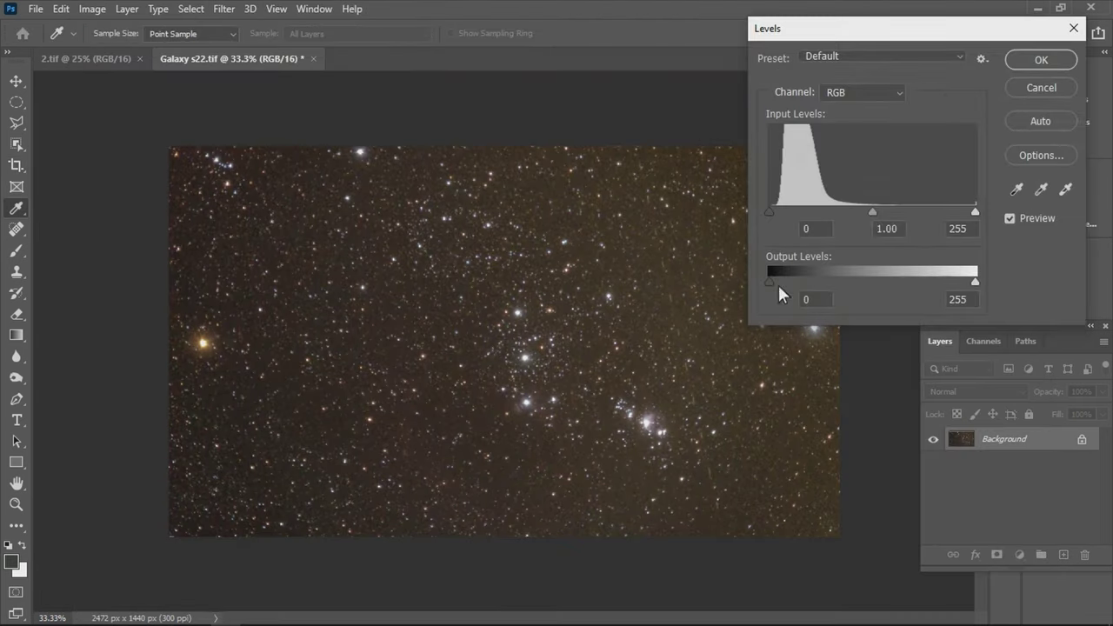
pyautogui.click(873, 213)
pyautogui.moveTo(772, 211); pyautogui.dragTo(773, 212)
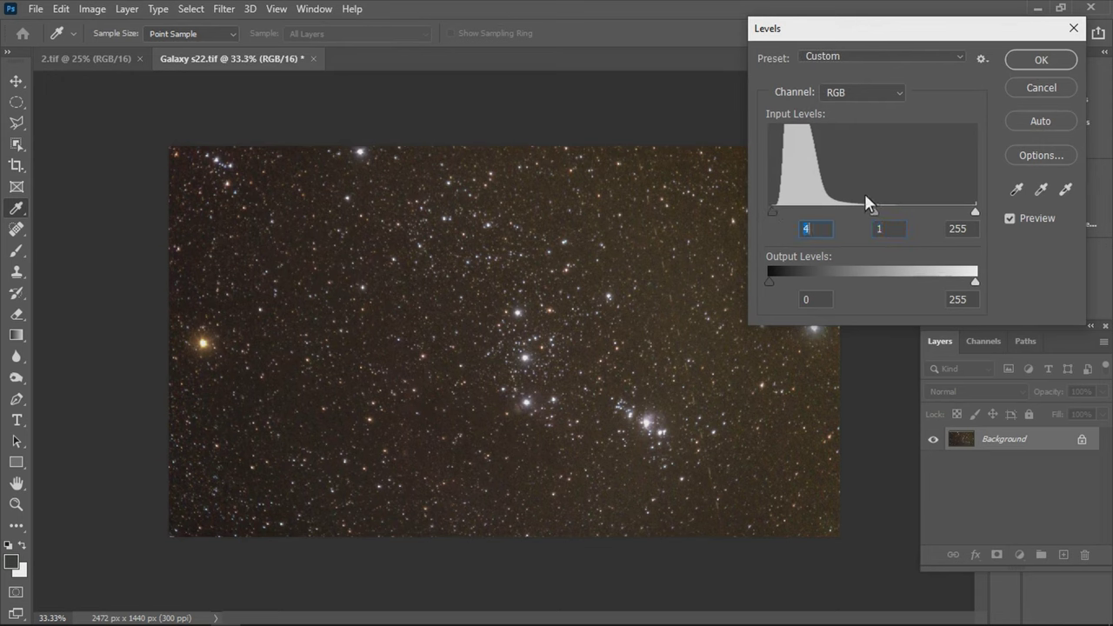
pyautogui.moveTo(874, 211); pyautogui.dragTo(896, 212)
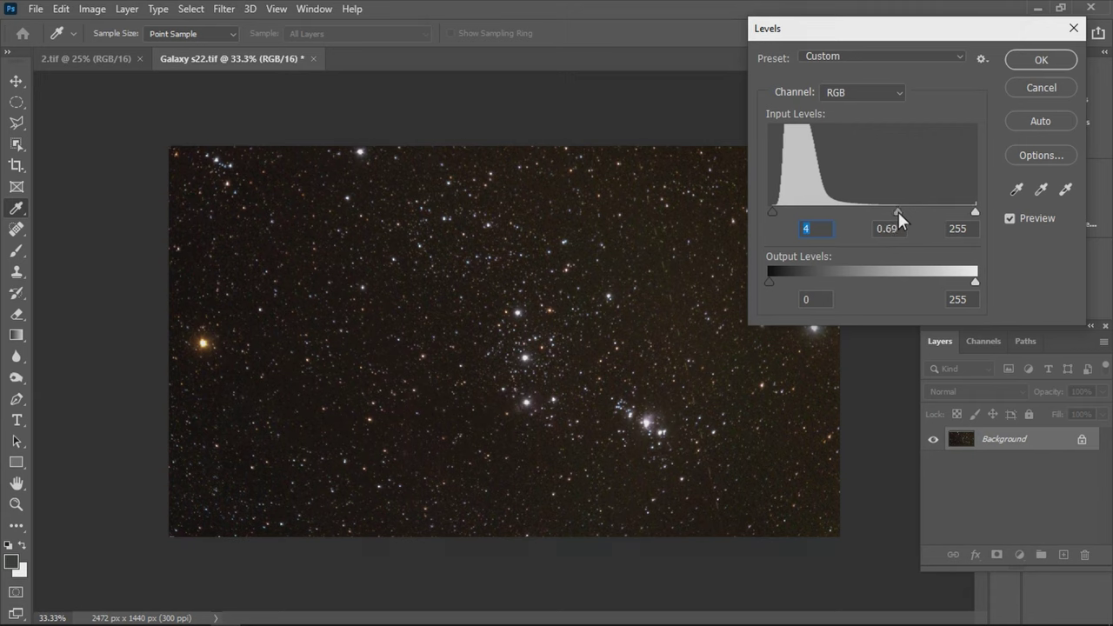
pyautogui.click(898, 211)
# Step: Set the Red channel's Levels black point to 10 and midtone to 0.77
pyautogui.click(879, 85)
pyautogui.click(857, 119)
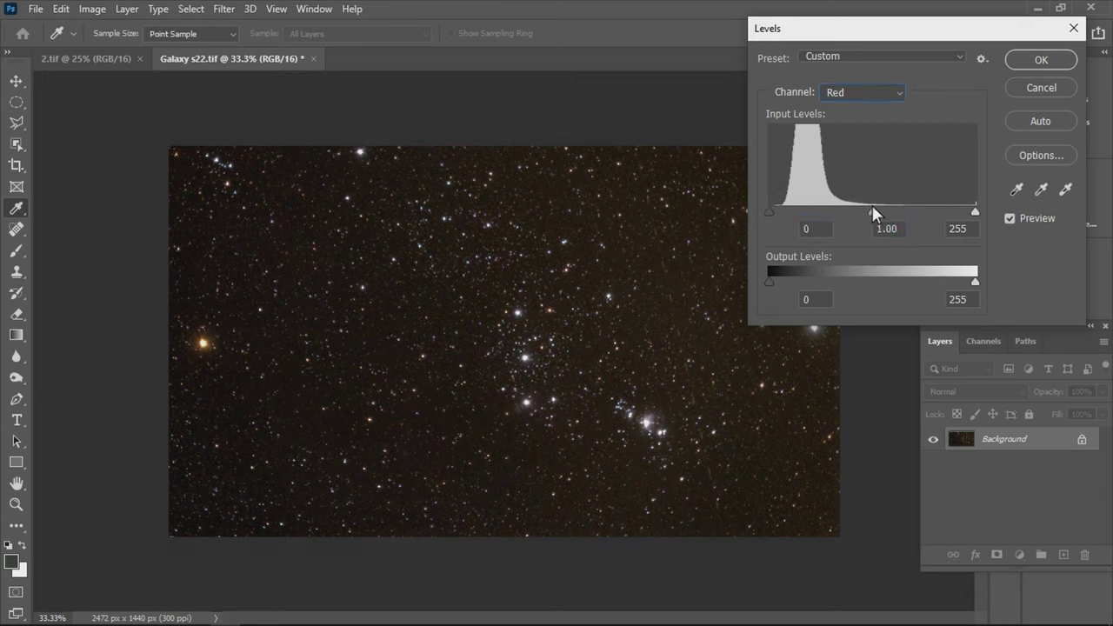
pyautogui.moveTo(770, 211); pyautogui.dragTo(776, 208)
pyautogui.click(893, 210)
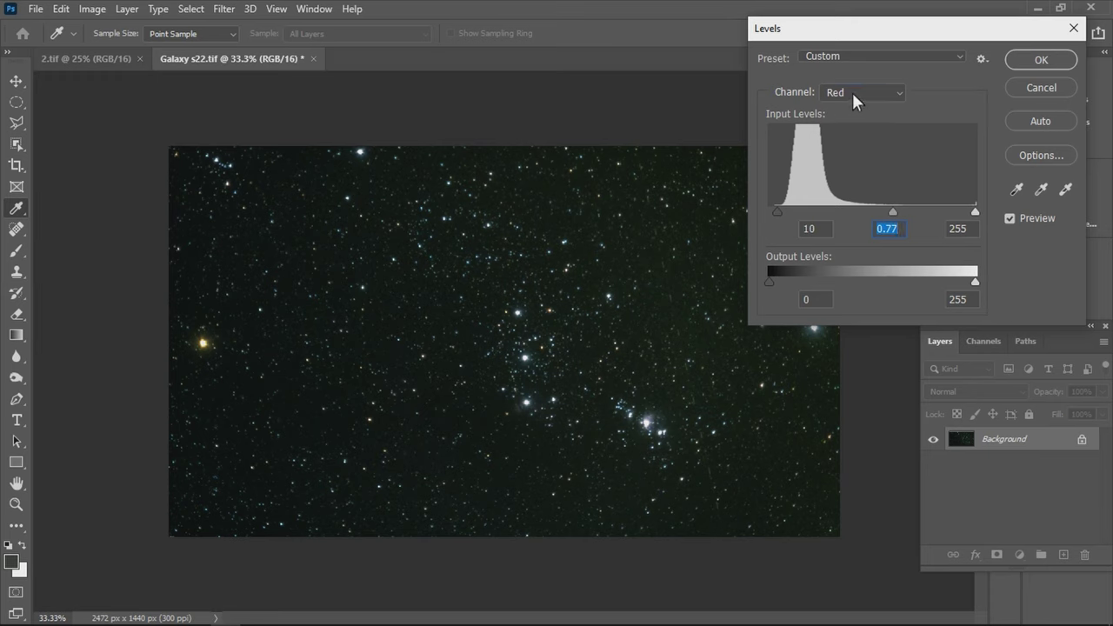
# Step: Set the Green channel's Levels black point to 8 and midtone to 0.73
pyautogui.click(852, 93)
pyautogui.click(849, 136)
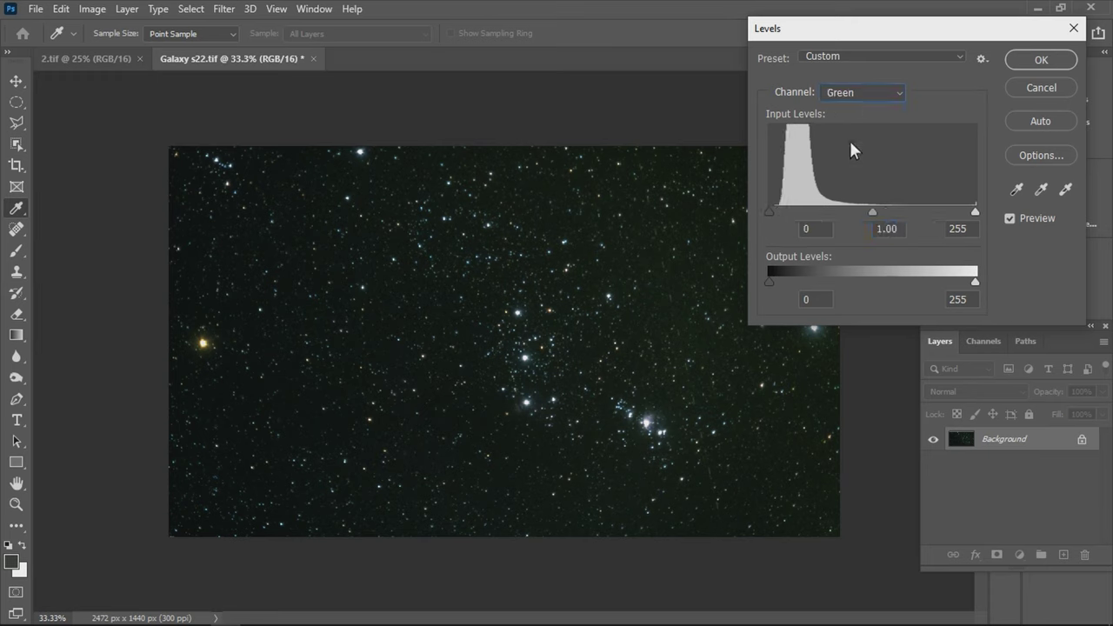
pyautogui.moveTo(769, 211); pyautogui.dragTo(770, 210)
pyautogui.moveTo(877, 211); pyautogui.dragTo(896, 211)
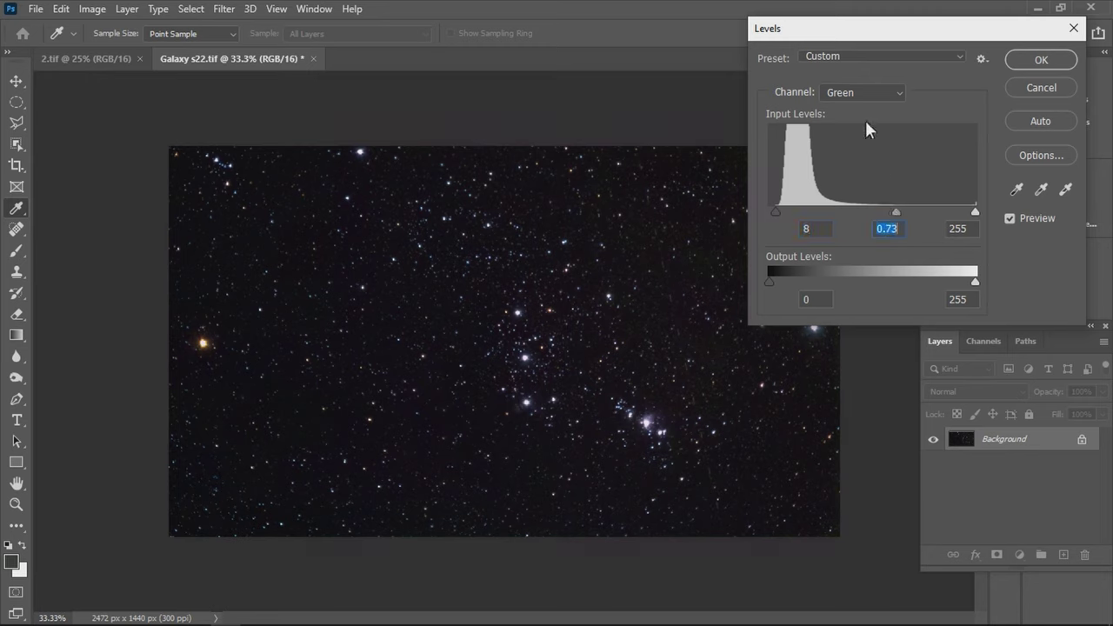
# Step: Set the Blue channel's Levels black point to 4 and midtone to 0.77
pyautogui.click(851, 93)
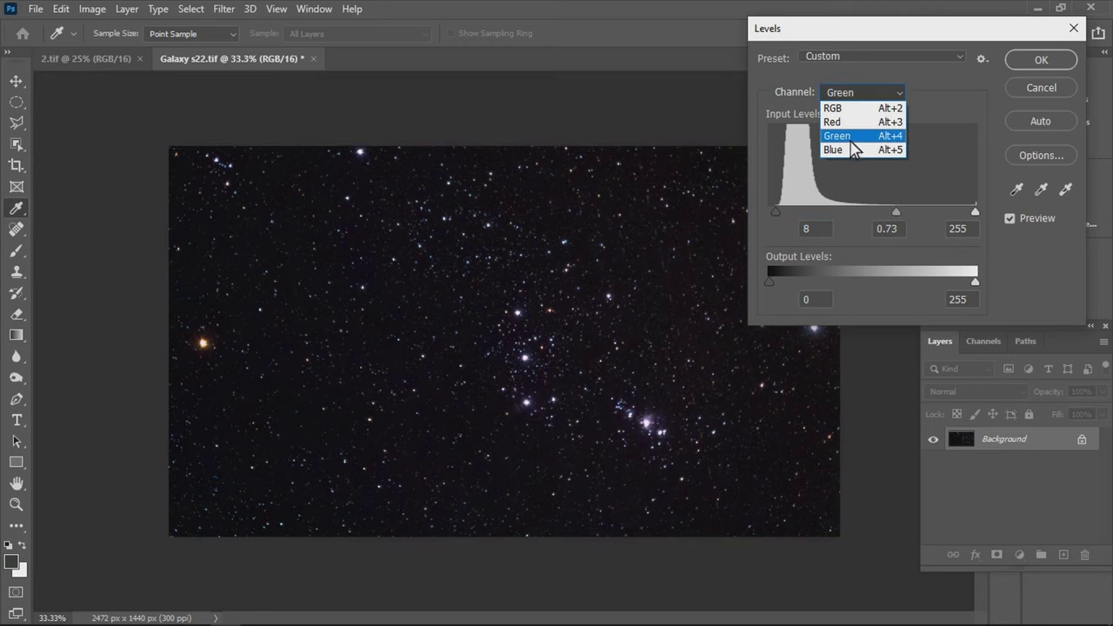
pyautogui.click(850, 150)
pyautogui.moveTo(771, 212); pyautogui.dragTo(772, 212)
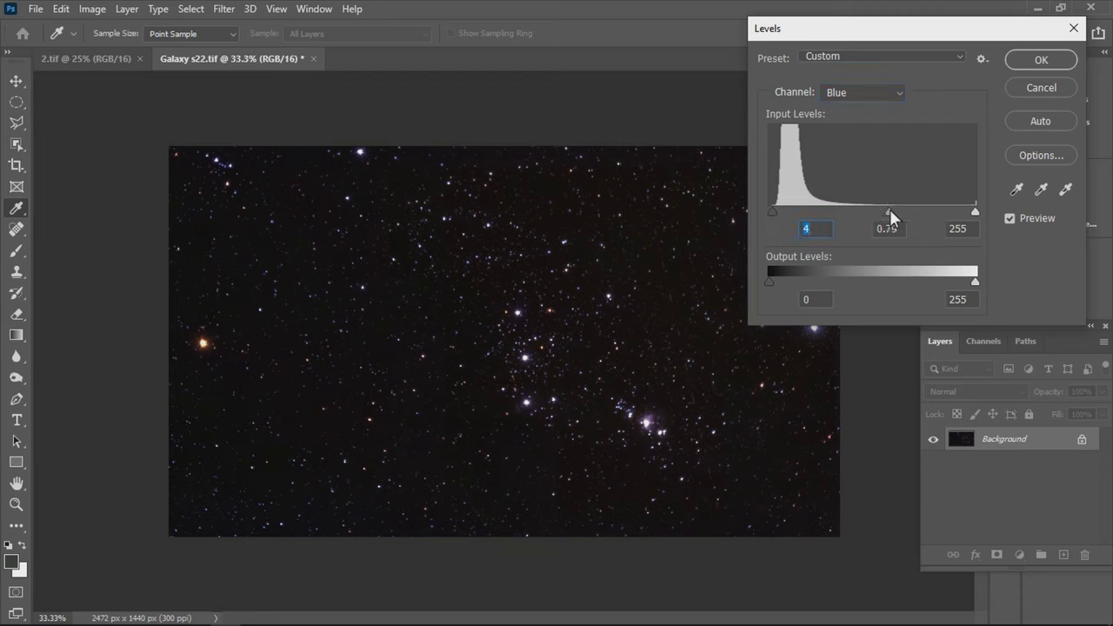
pyautogui.moveTo(892, 211); pyautogui.dragTo(894, 211)
# Step: Lower the Red midtone to 0.64, raise the RGB midtone to about 1.05, and apply Levels
pyautogui.click(861, 93)
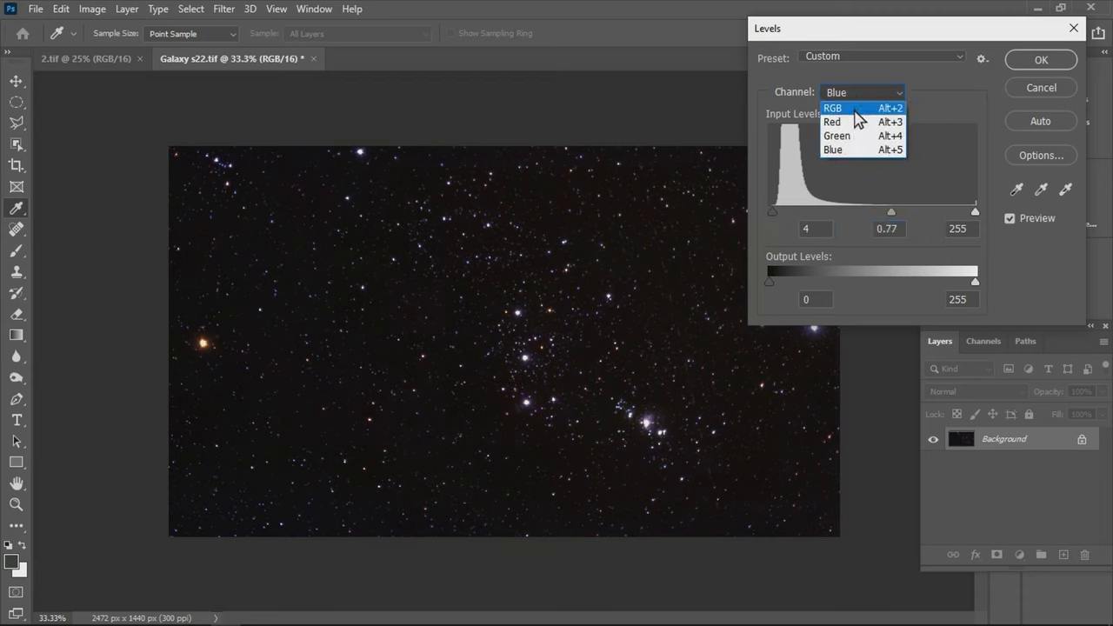
pyautogui.click(855, 123)
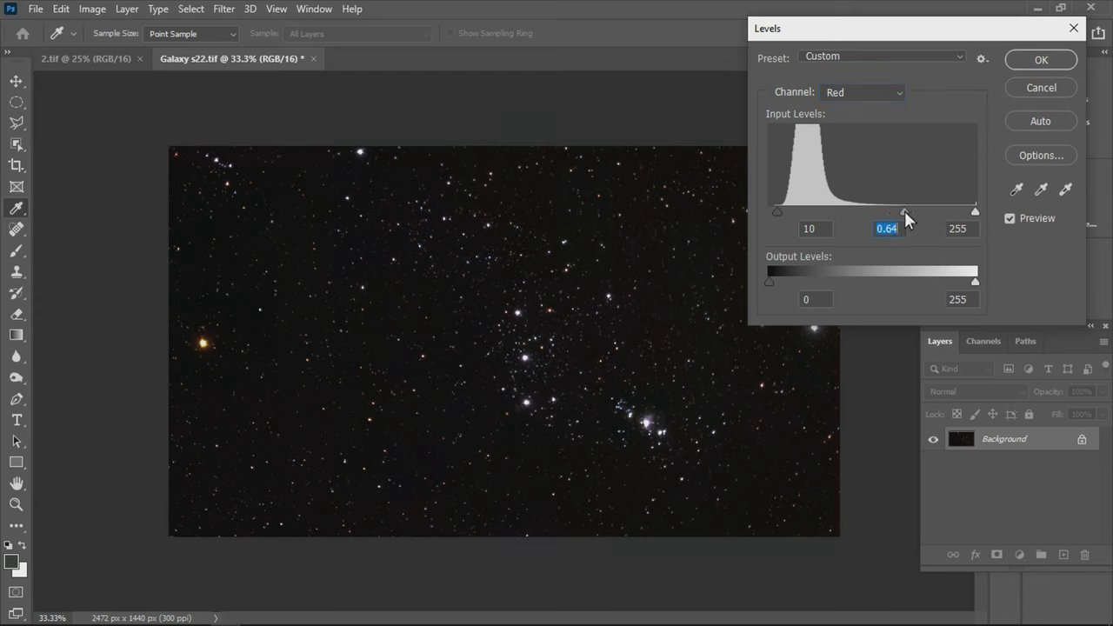
pyautogui.click(833, 90)
pyautogui.click(836, 101)
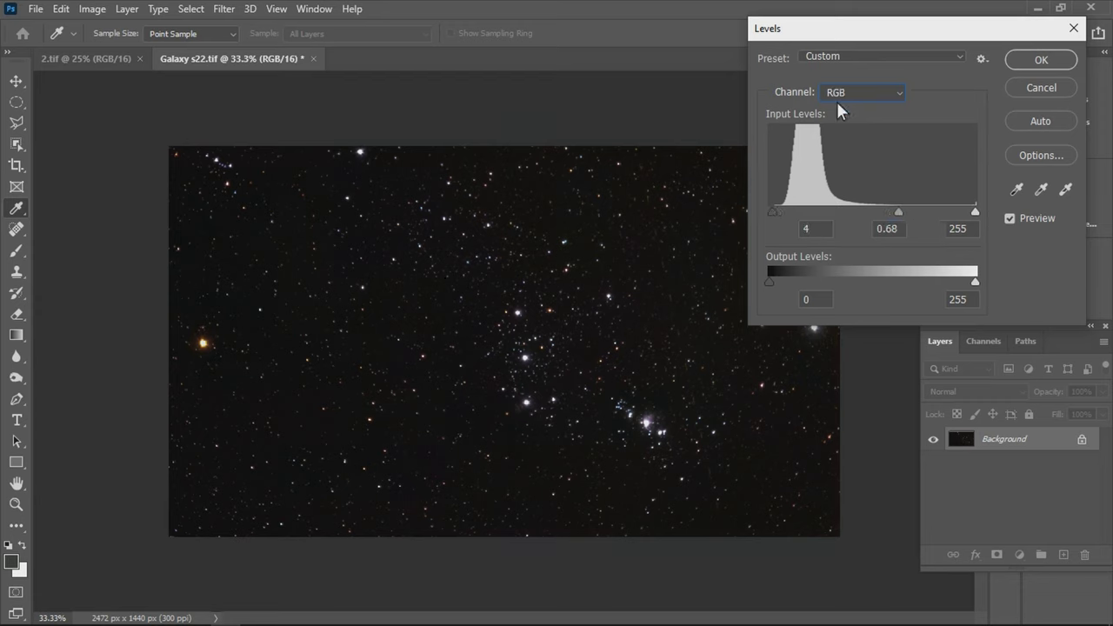
pyautogui.moveTo(898, 212); pyautogui.dragTo(880, 213)
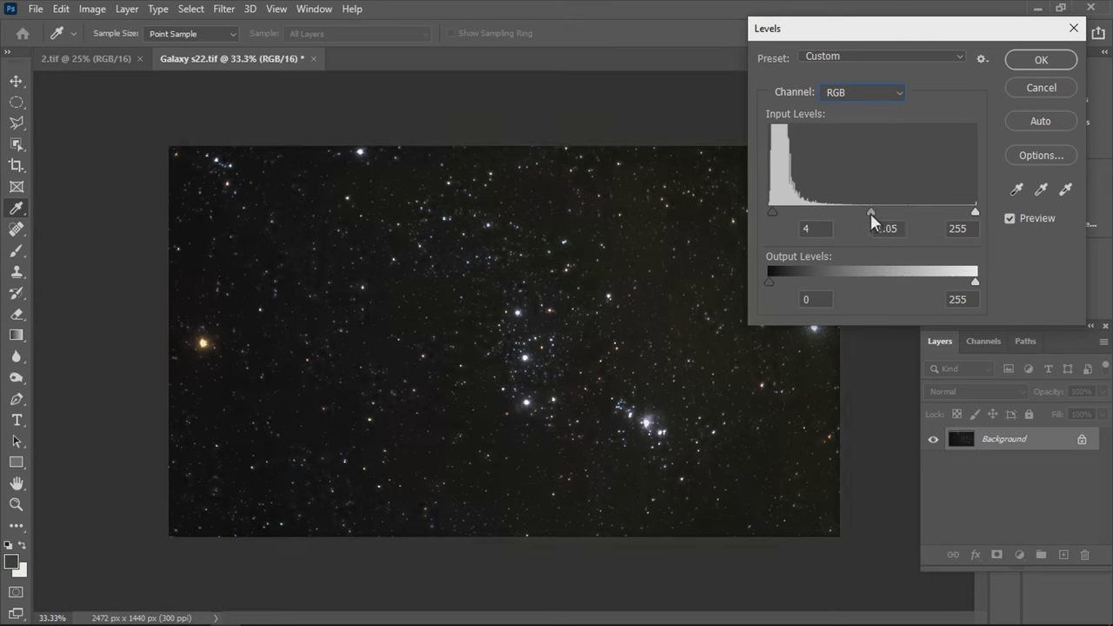
pyautogui.click(1026, 60)
# Step: Apply another Levels adjustment with the RGB midtone set to 0.92 to darken the sky slightly
pyautogui.click(17, 81)
pyautogui.scroll(2, 542, 412)
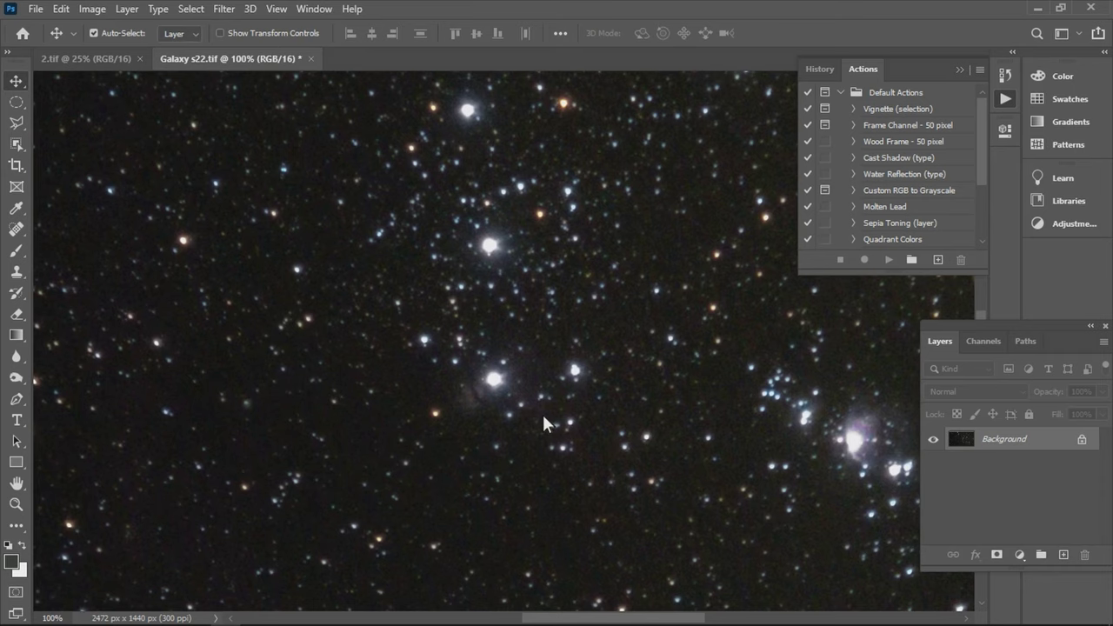
pyautogui.press('i')
pyautogui.hotkey('ctrl', 'l')
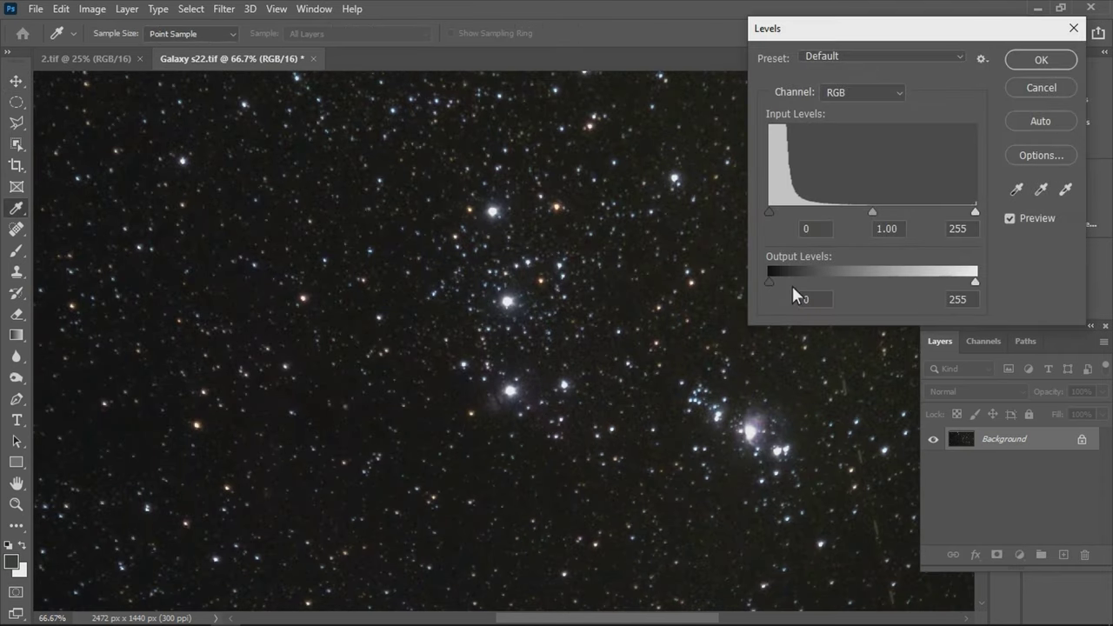
pyautogui.moveTo(873, 211); pyautogui.dragTo(877, 210)
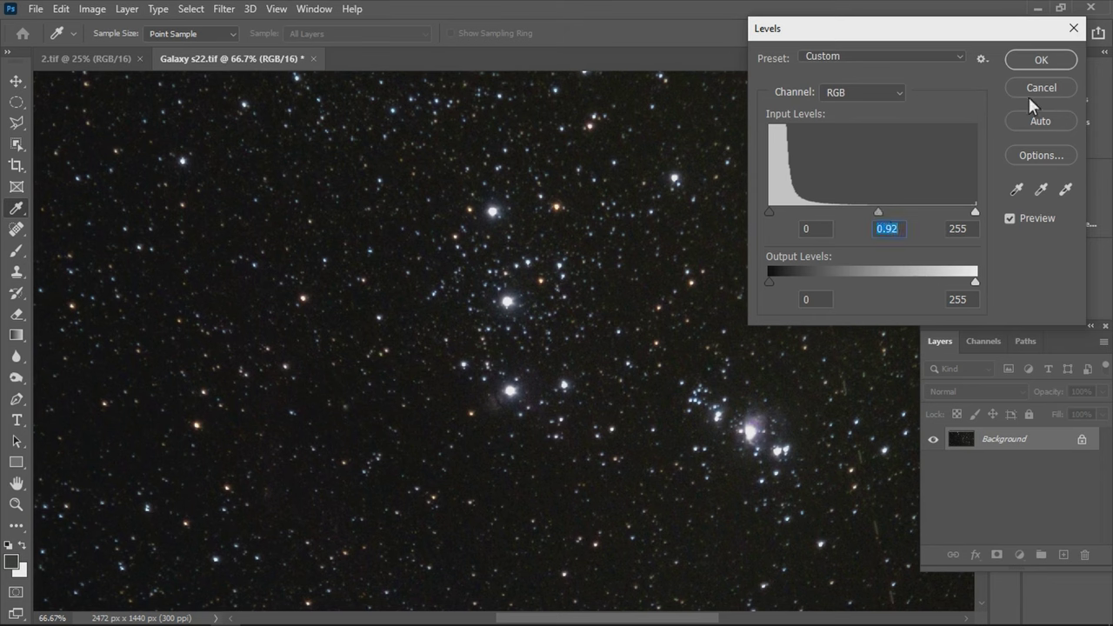
pyautogui.click(1038, 63)
# Step: Examine the whole frame and the belt and nebula area, comparing the image before and after the Levels adjustments
pyautogui.press('v')
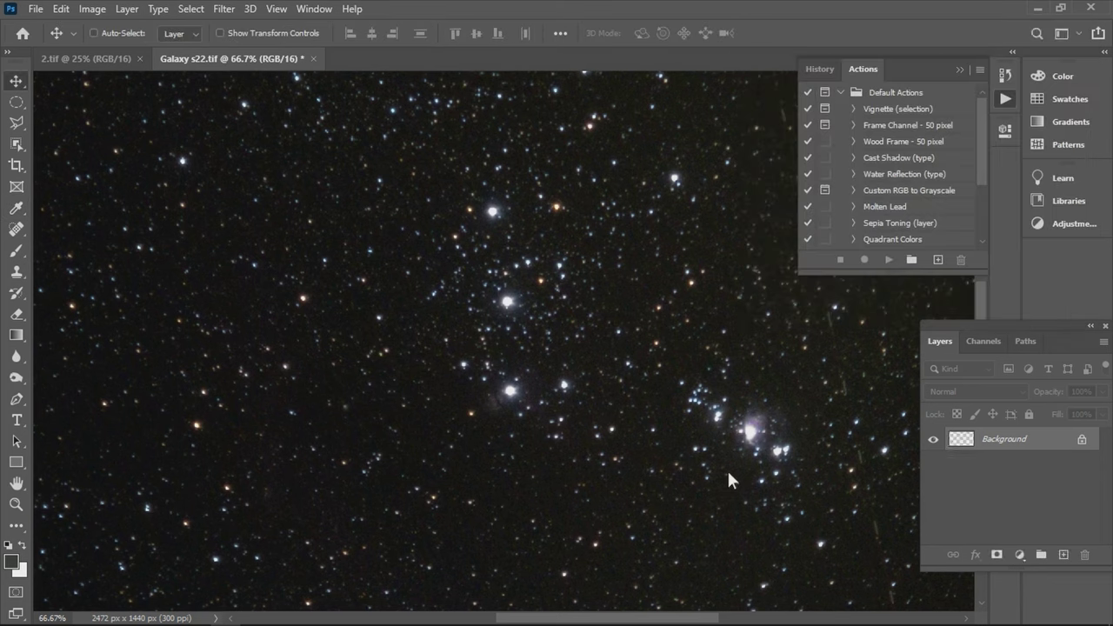
pyautogui.hotkey('ctrl', '0')
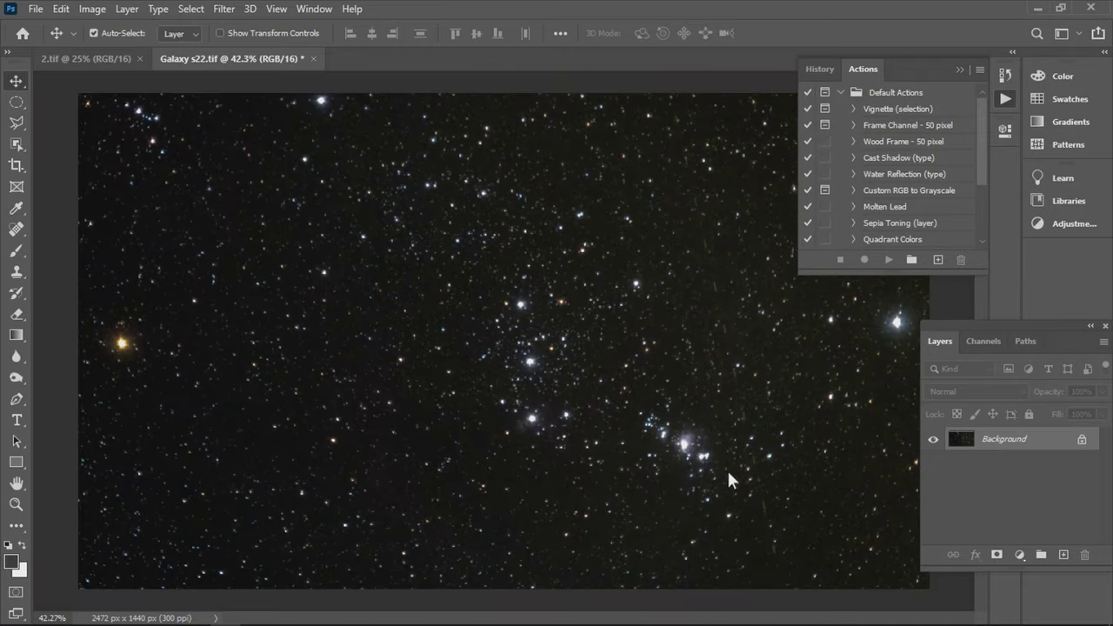
pyautogui.press('ctrl')
pyautogui.press('ctrl')
pyautogui.hotkey('ctrl', '-')
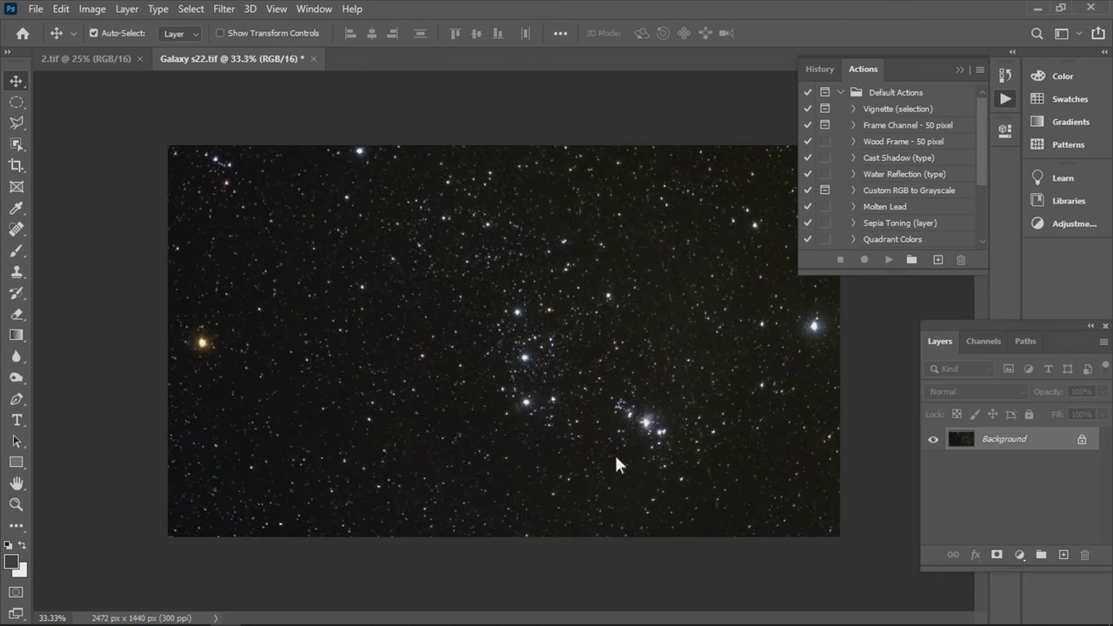
pyautogui.scroll(2, 613, 441)
pyautogui.press('ctrl')
pyautogui.press('ctrl')
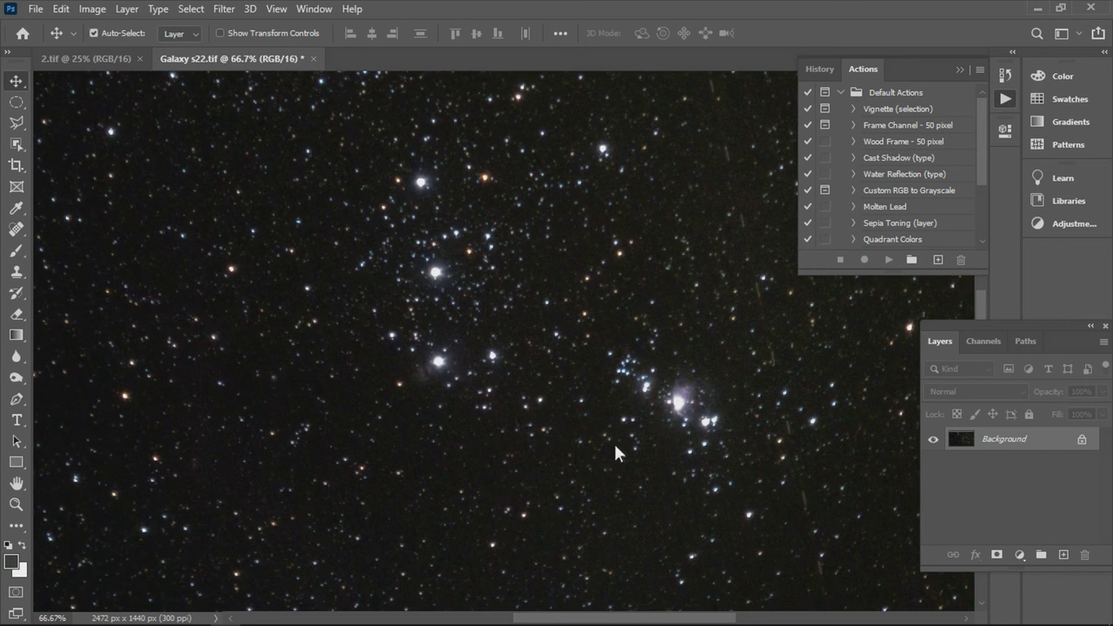
pyautogui.hotkey('ctrl', 'z')
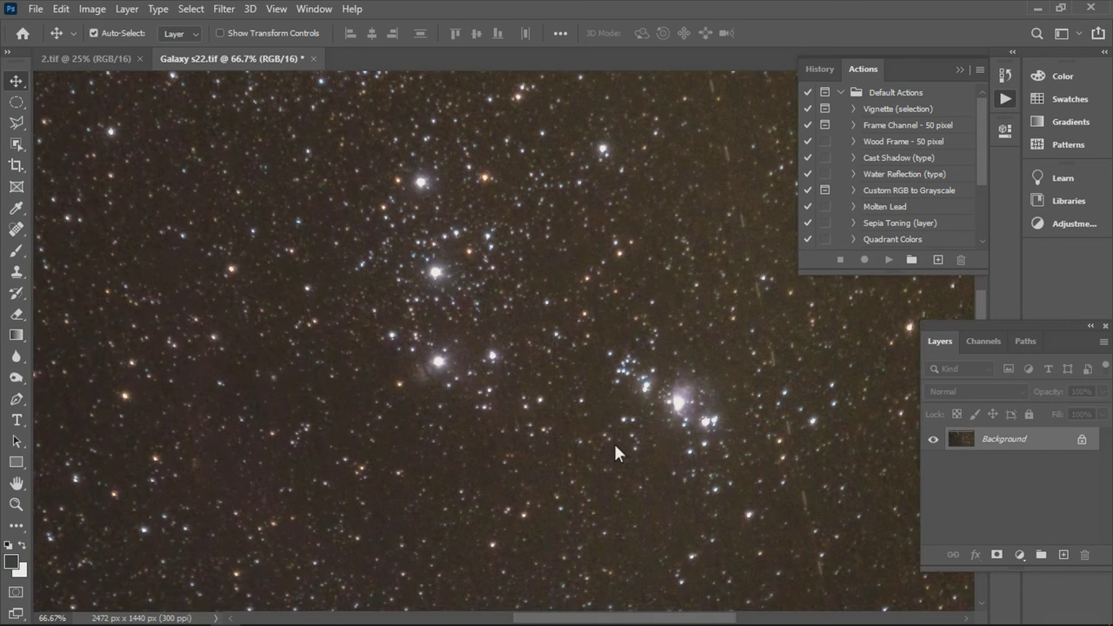
pyautogui.hotkey('ctrl', 'shift', 'z')
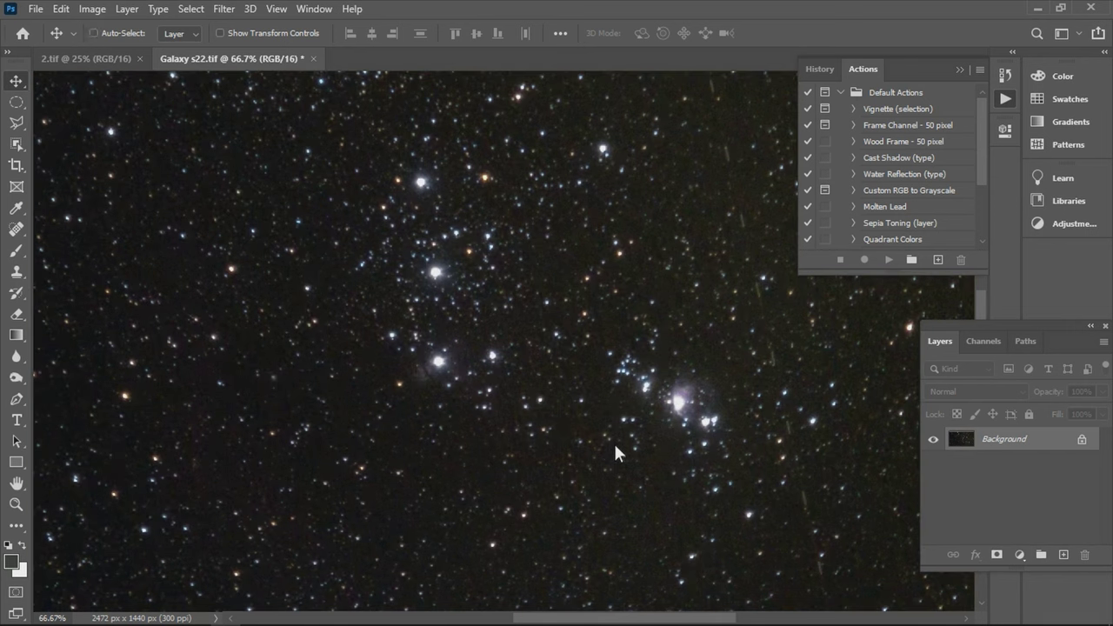